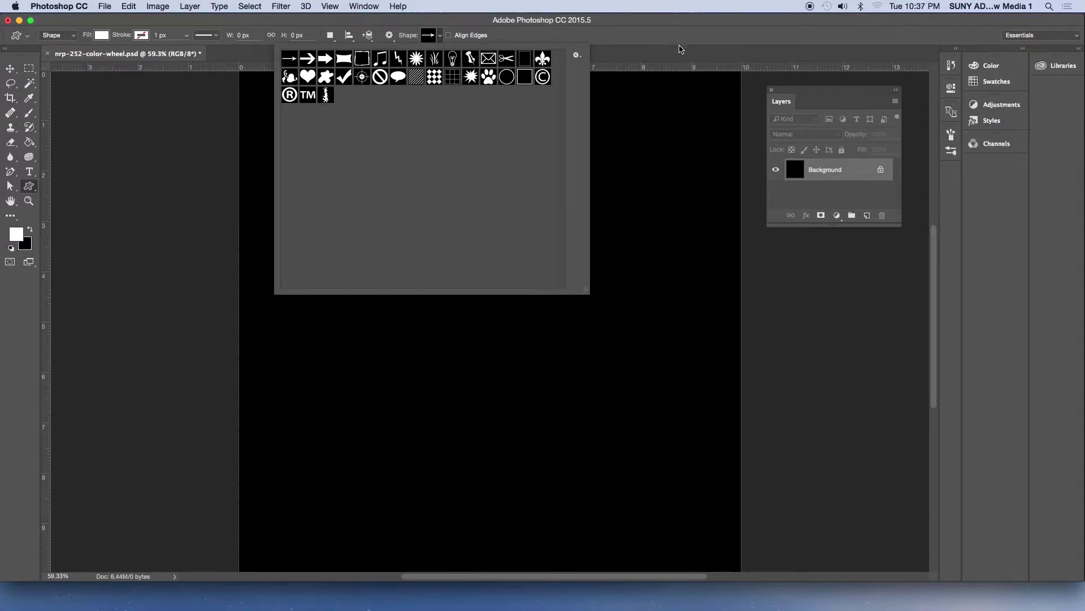
- Dismiss the shape picker and show the guides crossing at the center of the whole canvas
click(679, 57)
key(super+minus)
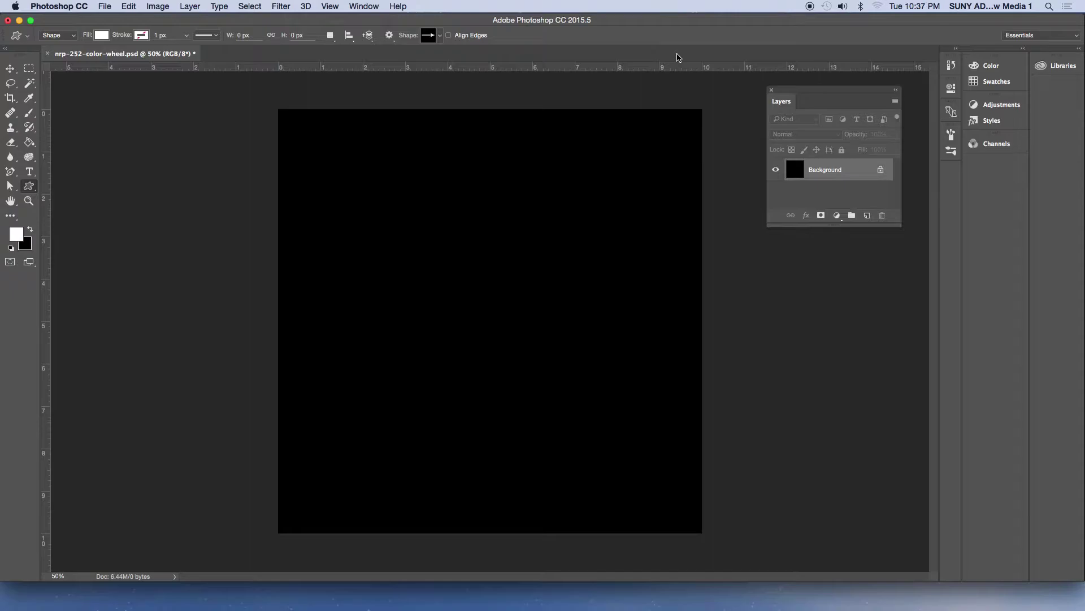
key(super+semicolon)
key(super+semicolon)
key(super+semicolon)
key(super+semicolon)
key(super+semicolon)
key(super+semicolon)
key(super+semicolon)
click(342, 5)
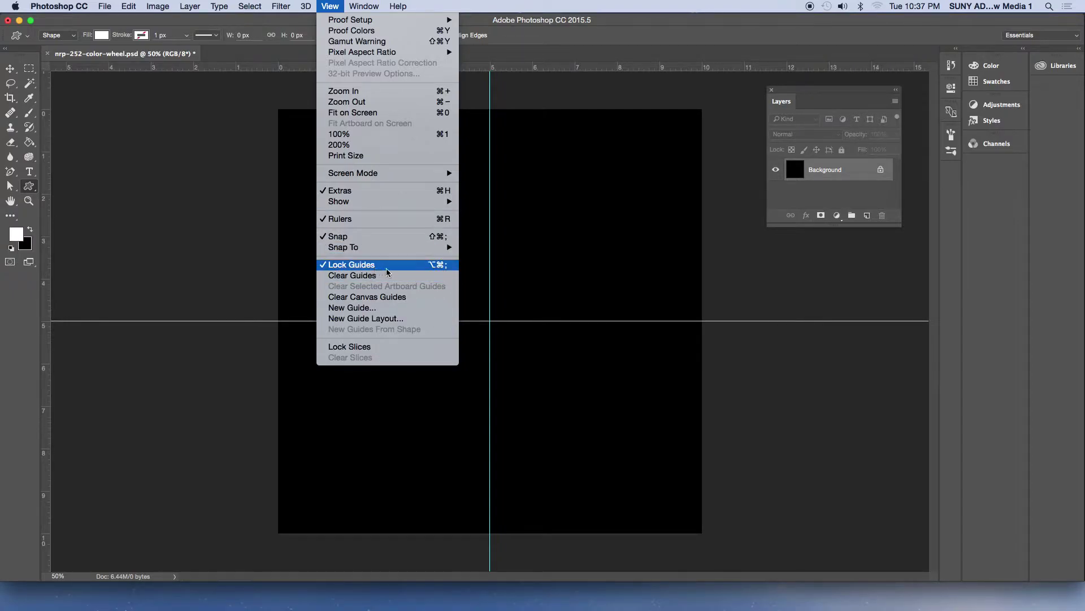
mouse_move(388, 203)
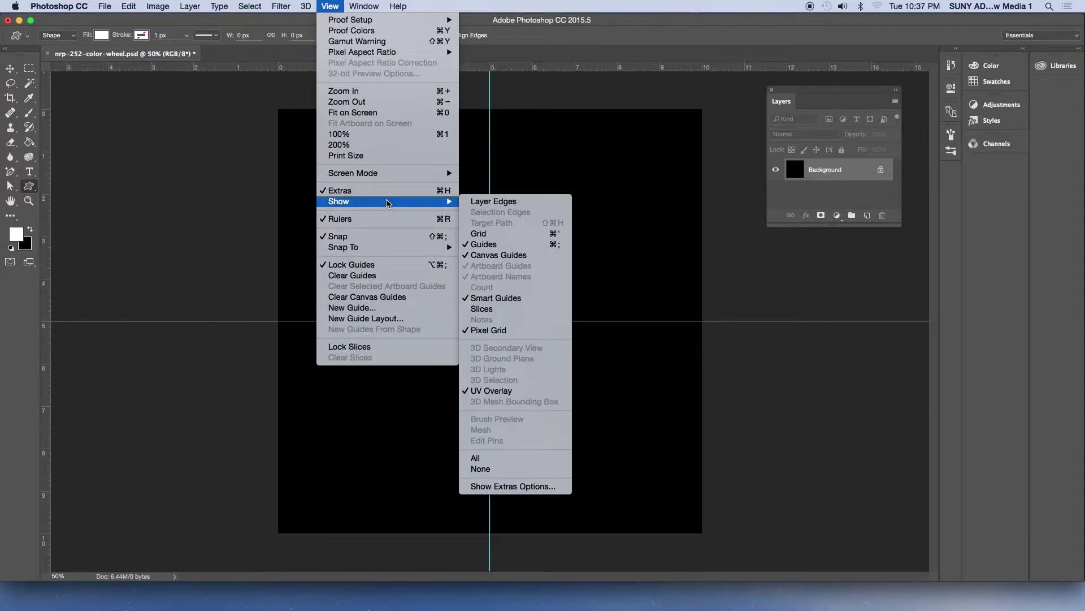
click(562, 250)
key(super+semicolon)
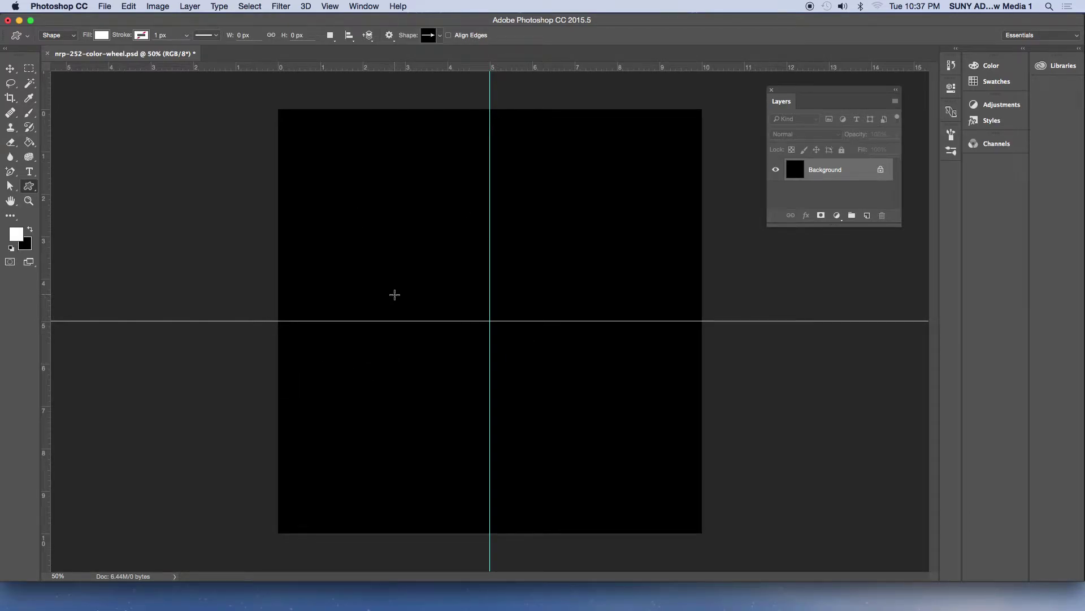
- Choose the last custom shape in the picker, the tall jagged figure after the trademark symbol
click(439, 35)
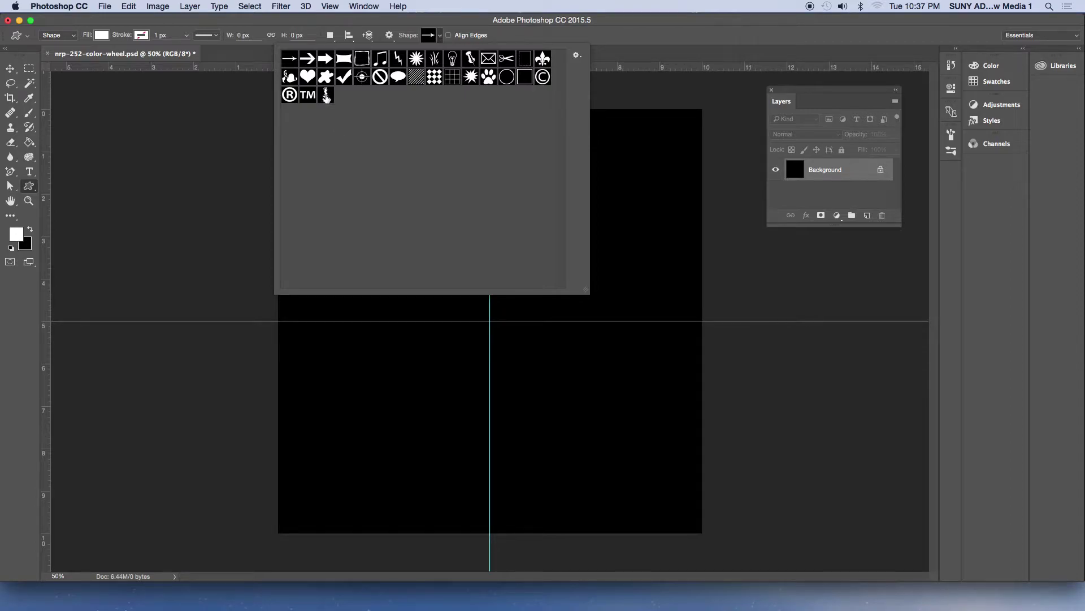
click(326, 97)
click(768, 35)
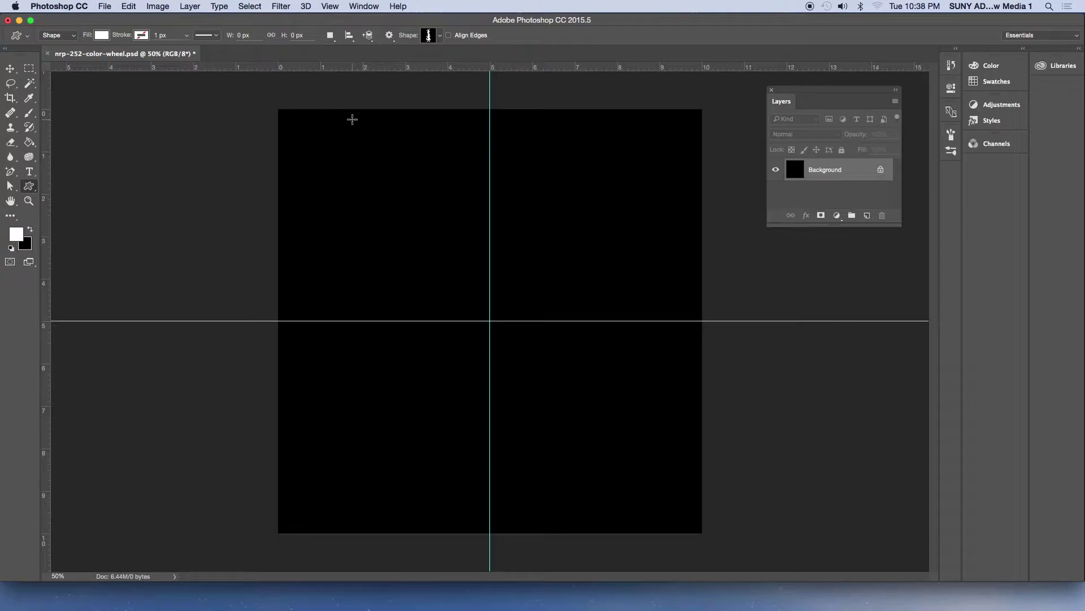
- Draw the custom shape about 250 by 690 px in the canvas's upper-left quadrant and center it on the vertical guide above the horizontal guide
drag(349, 120, 482, 316)
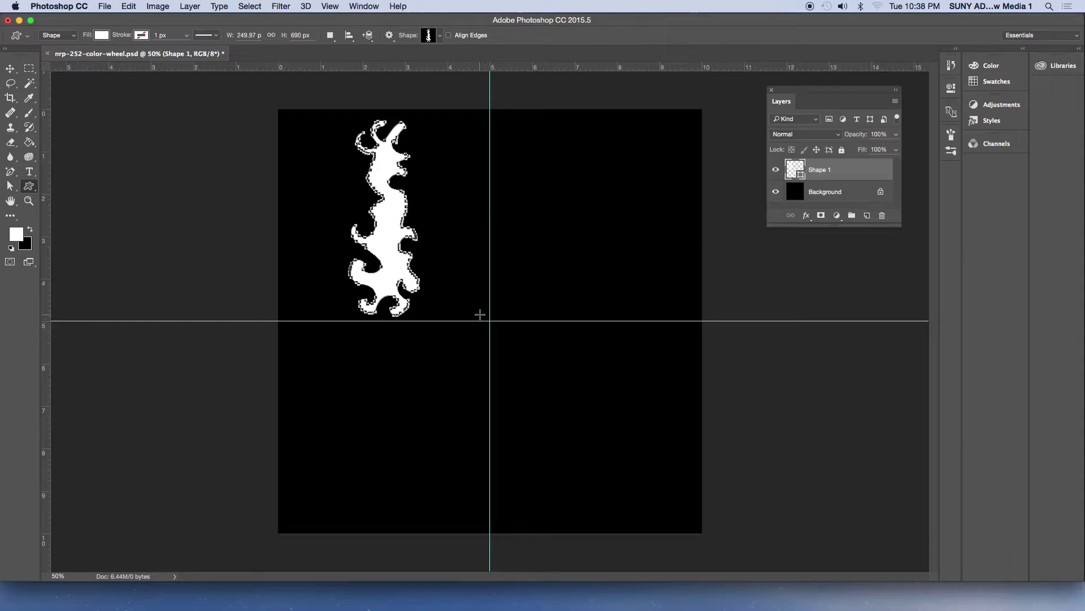
click(9, 69)
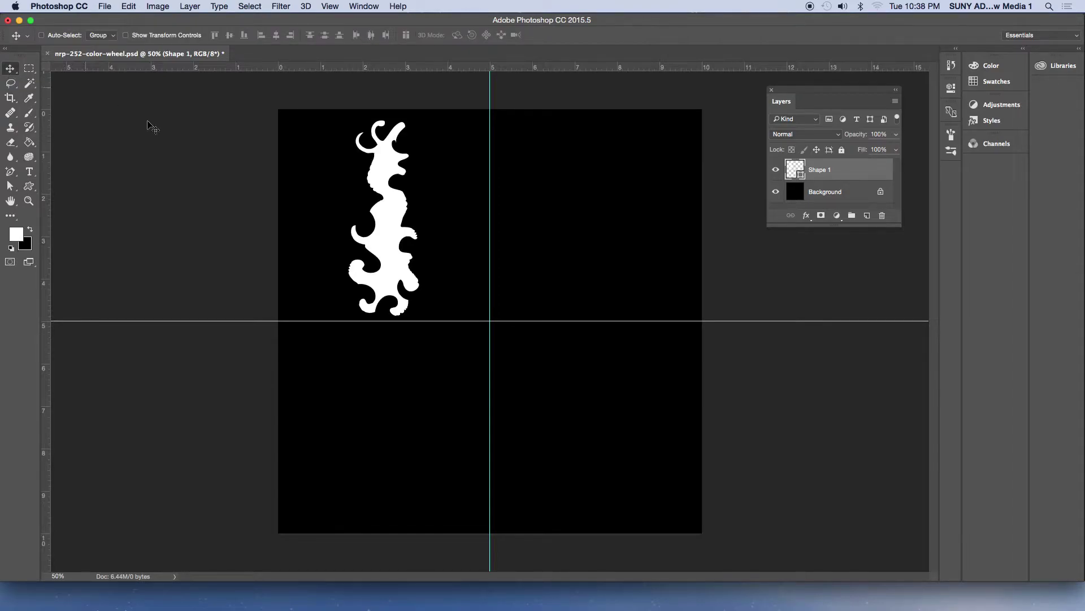
drag(392, 257, 430, 255)
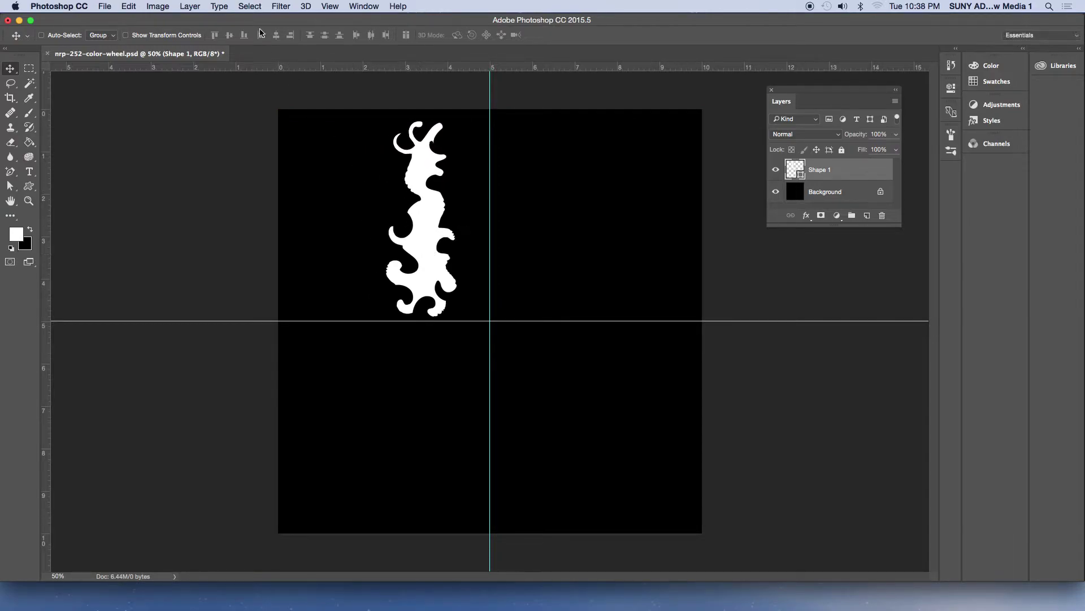
click(329, 6)
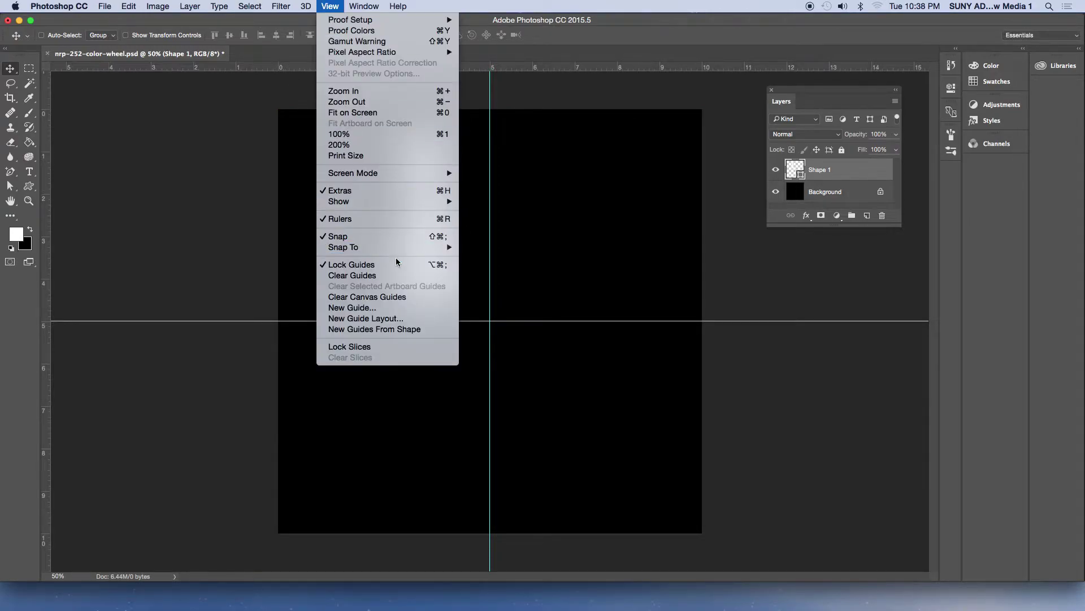
mouse_move(391, 247)
click(421, 226)
drag(421, 232, 500, 226)
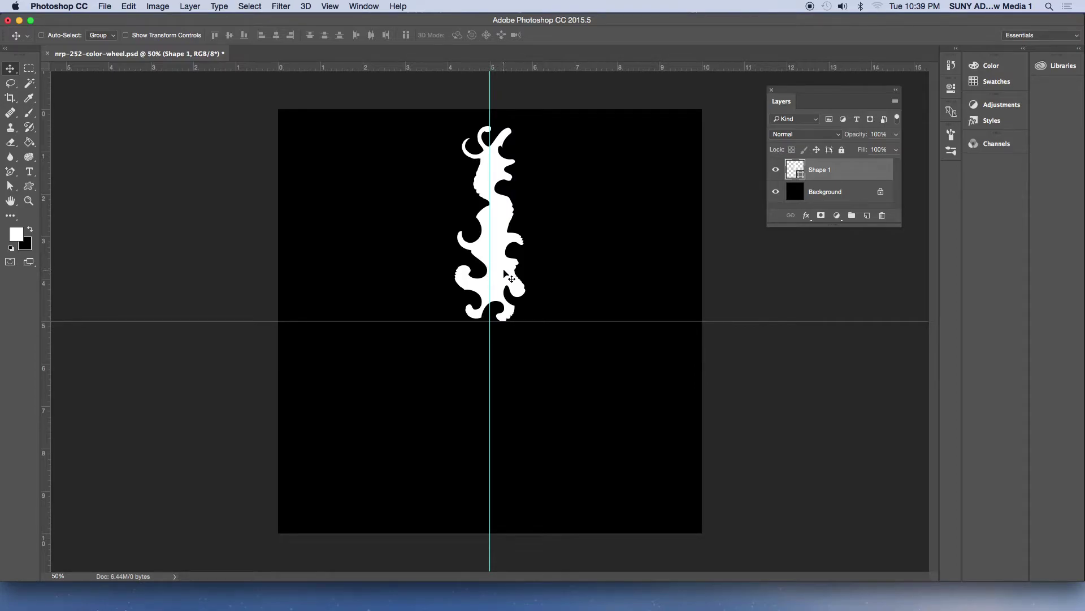
mouse_move(504, 272)
mouse_down()
mouse_move(498, 256)
mouse_move(499, 272)
mouse_up()
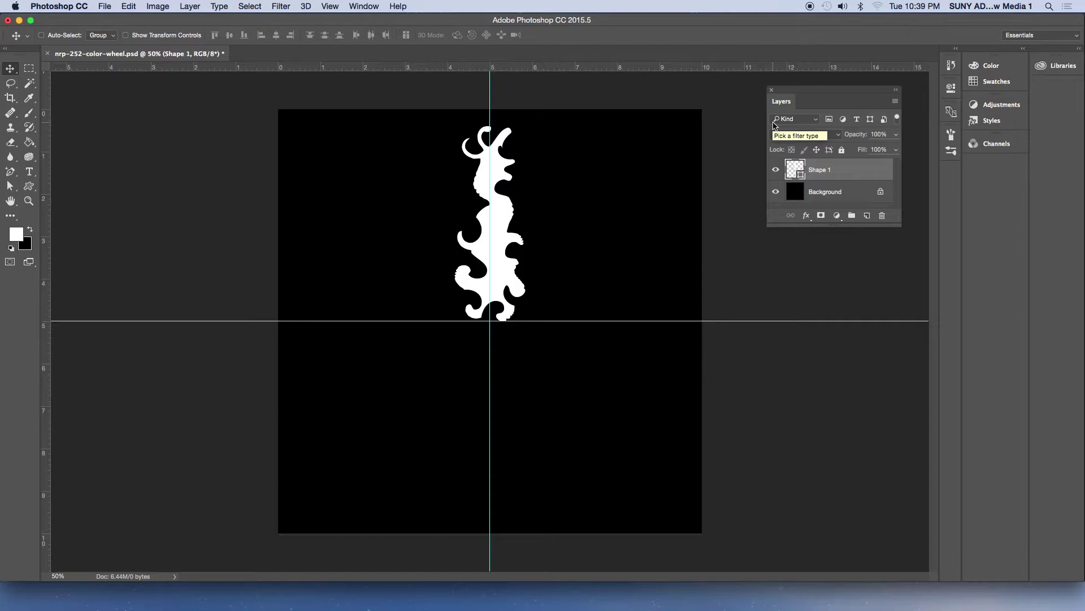
- Examine the shape up close with the guides hidden, and delete the Shape 1 layer
key(super+semicolon)
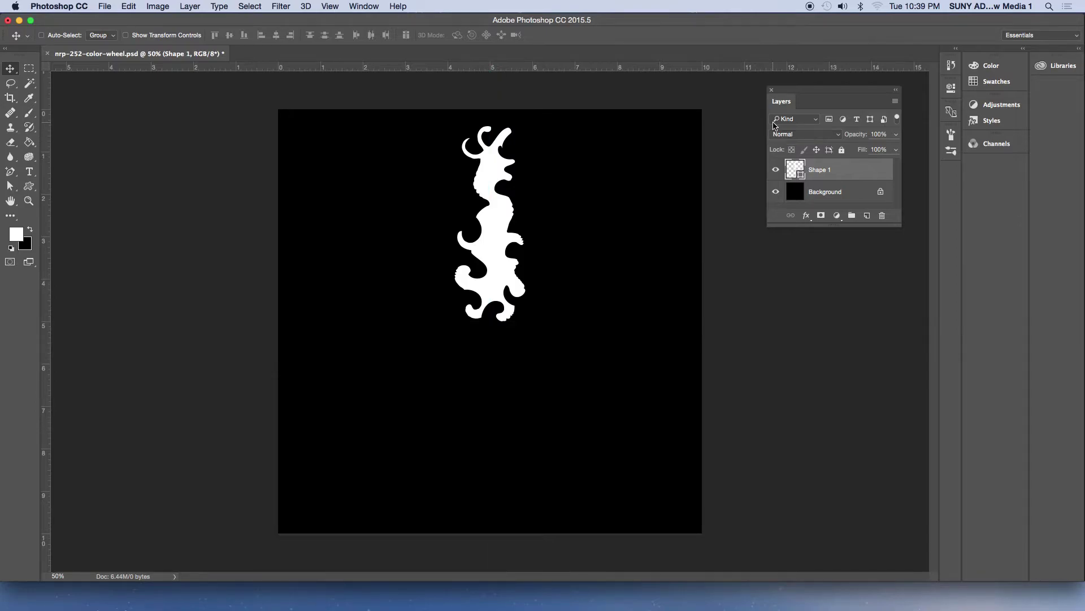
key(super+equal)
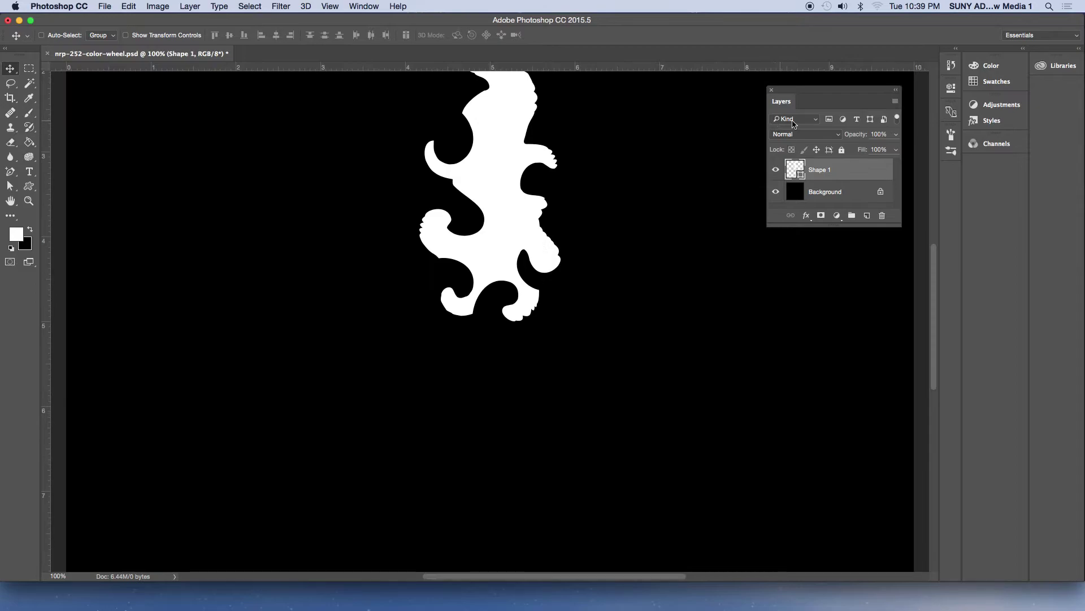
scroll(613, 362, up, 5)
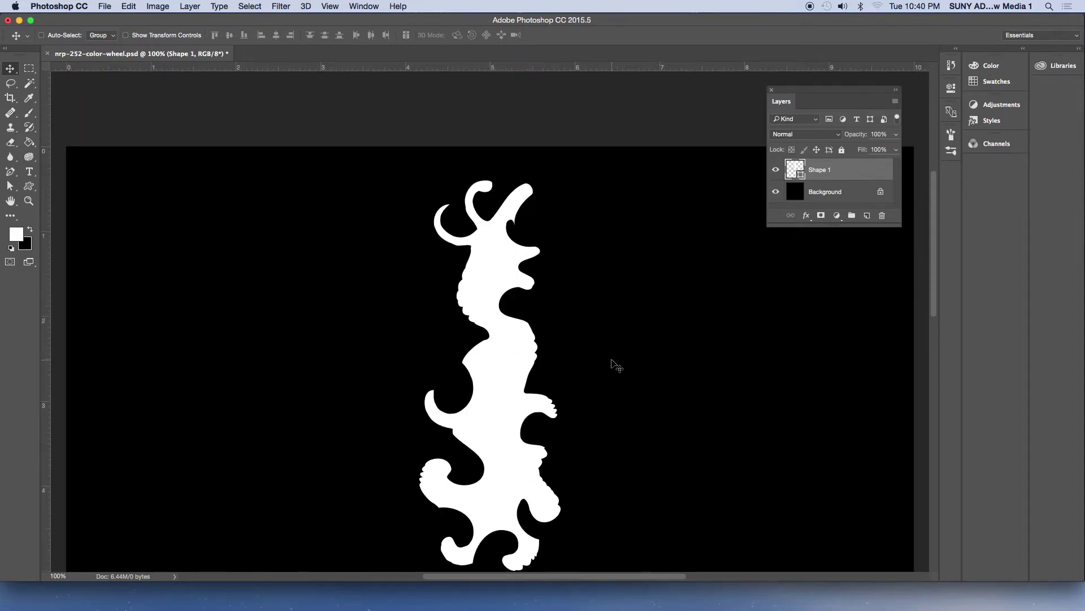
scroll(615, 364, up, 1)
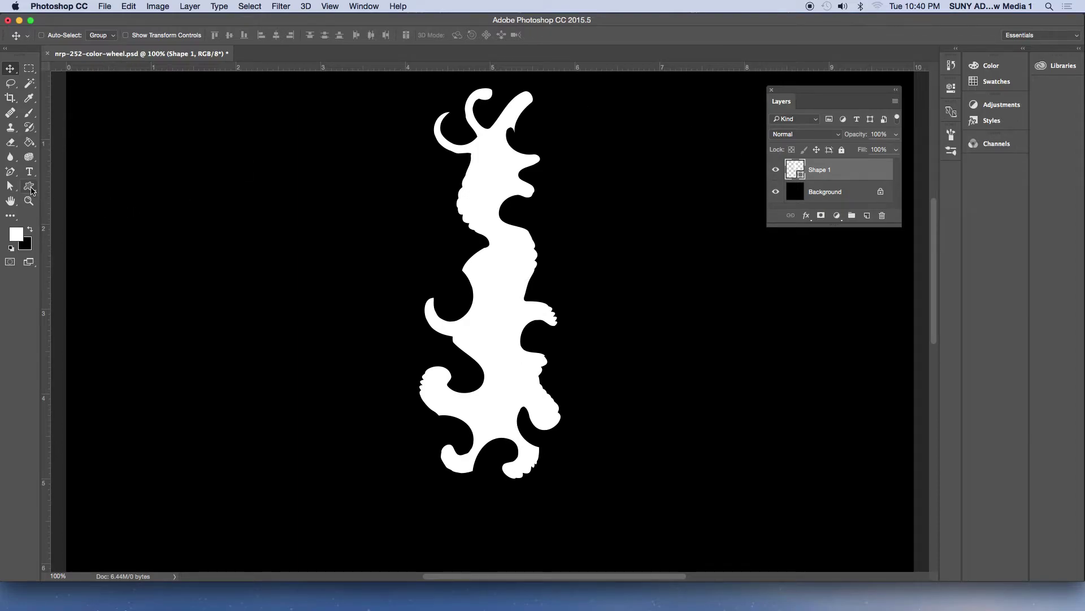
key(super+semicolon)
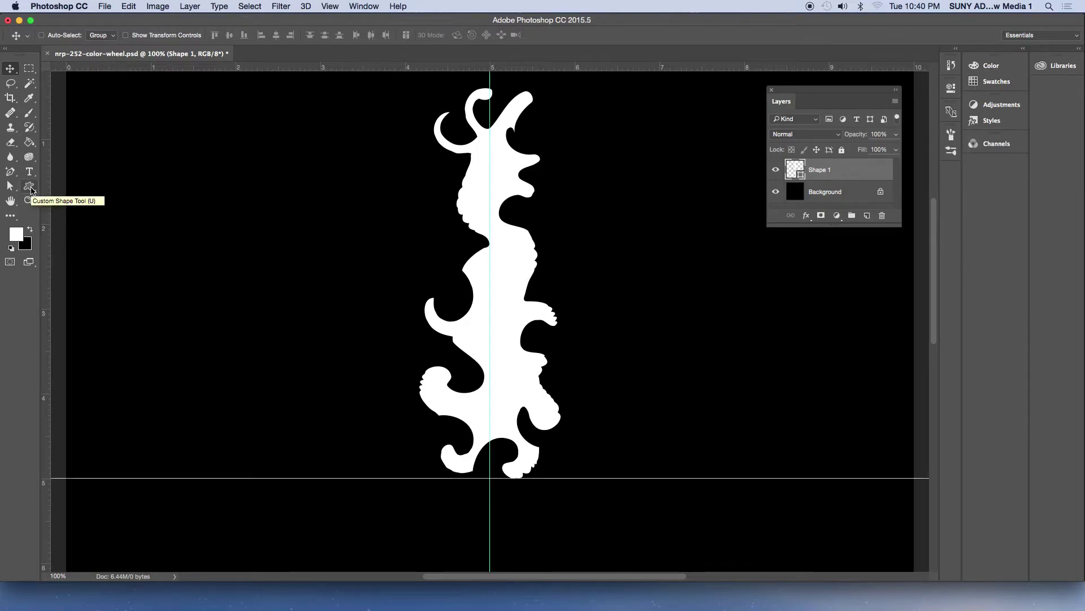
key(BackSpace)
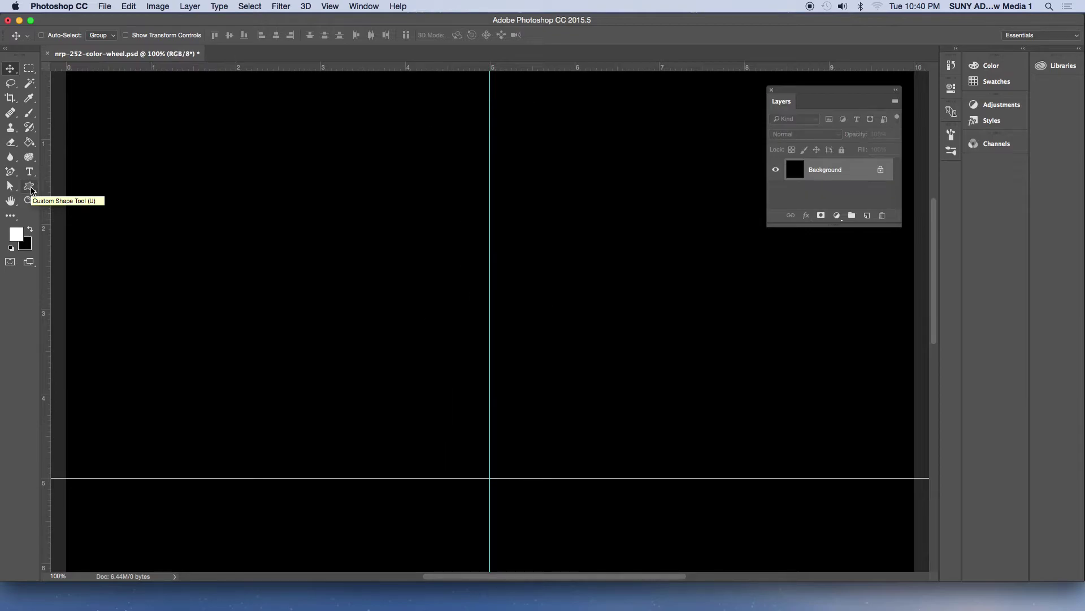
- Try the Custom Shape tool's Path and Pixels modes and set it back to Shape mode
click(28, 186)
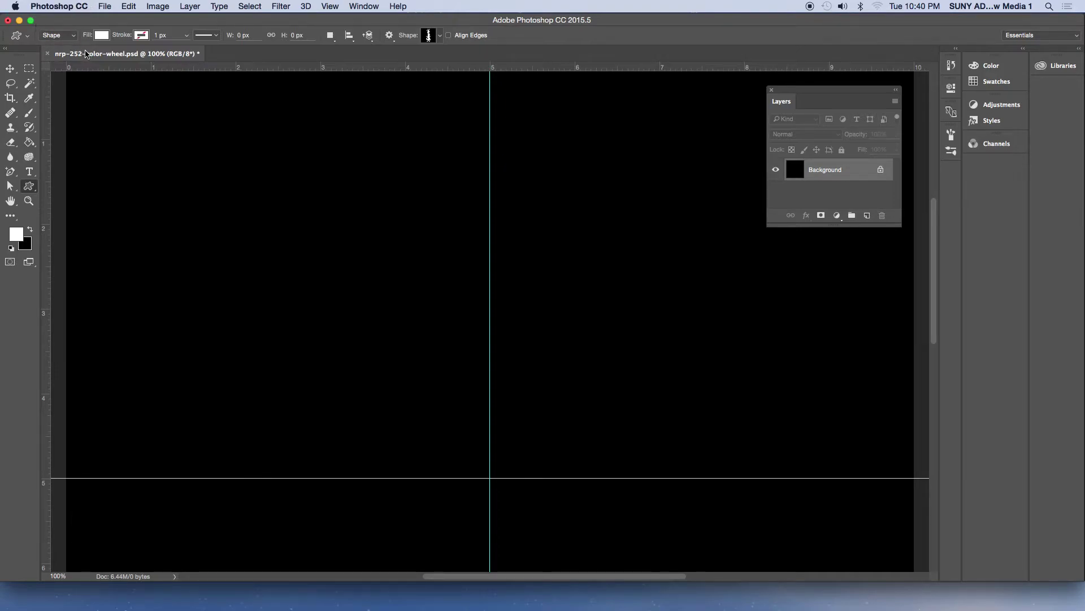
click(71, 38)
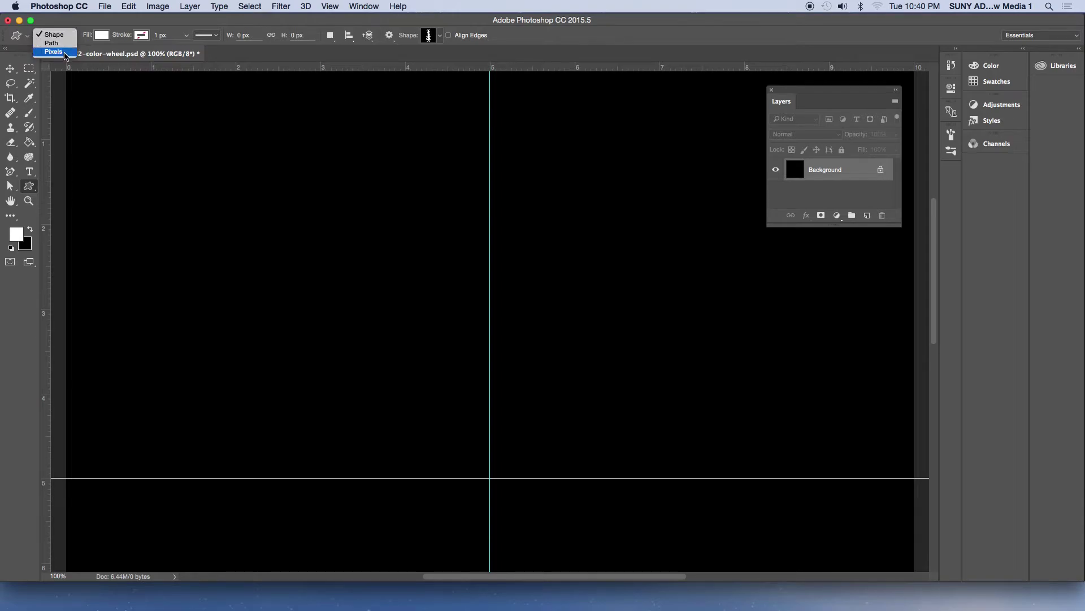
click(63, 43)
click(67, 35)
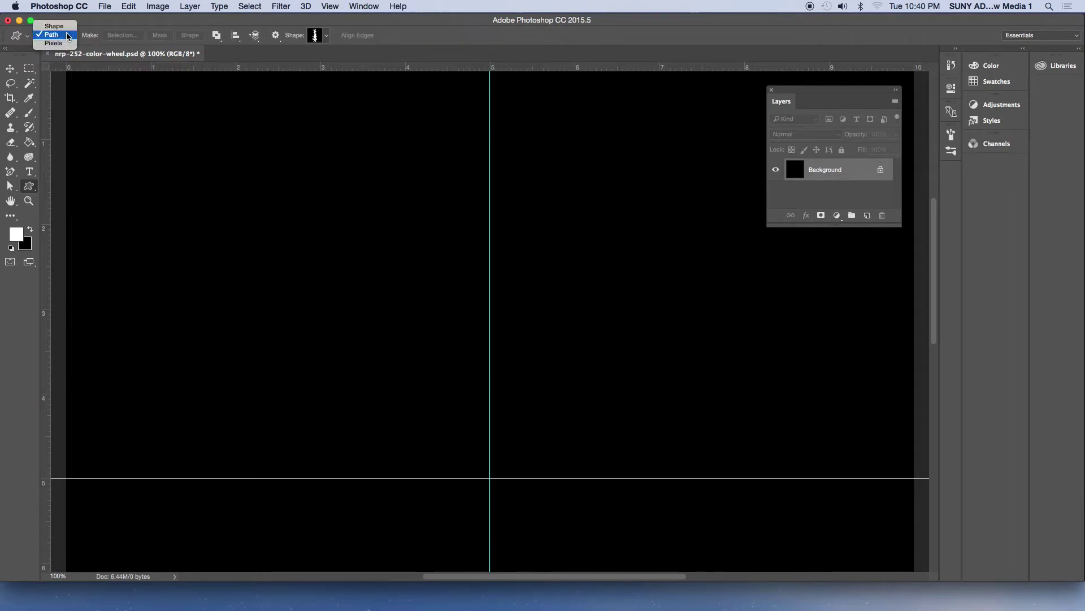
click(62, 44)
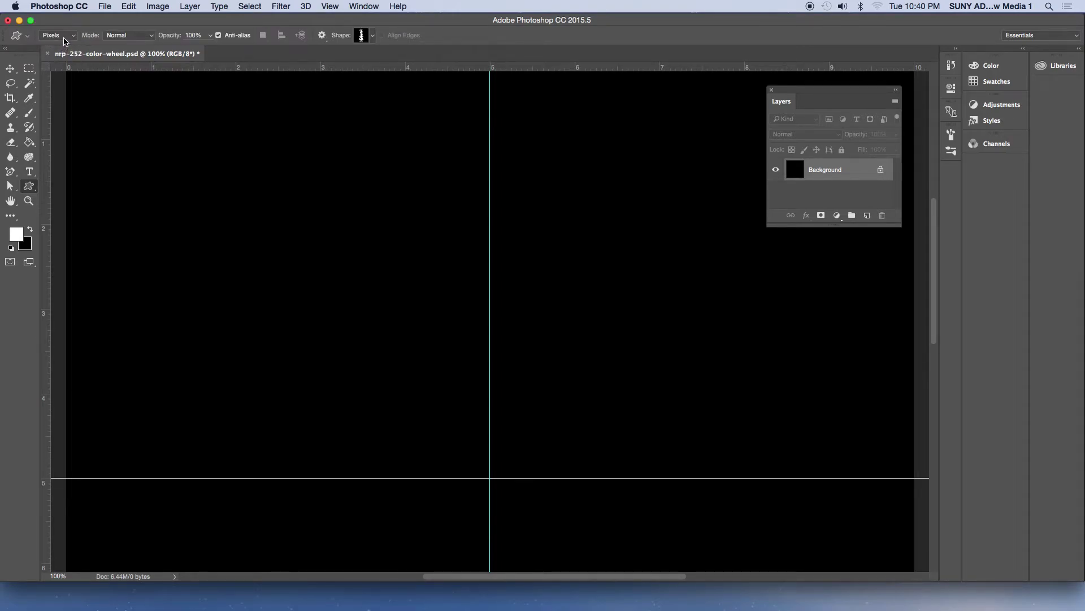
click(65, 40)
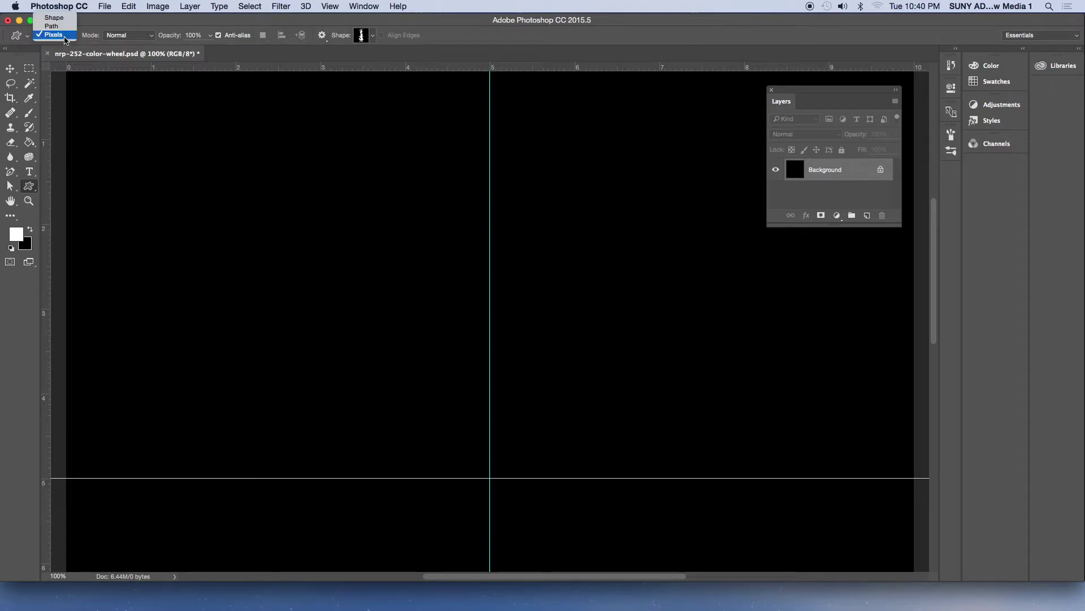
click(62, 19)
- Draw the custom shape about 264 by 726 px in the upper-left part of the canvas, replacing an undone first try
drag(170, 114, 373, 463)
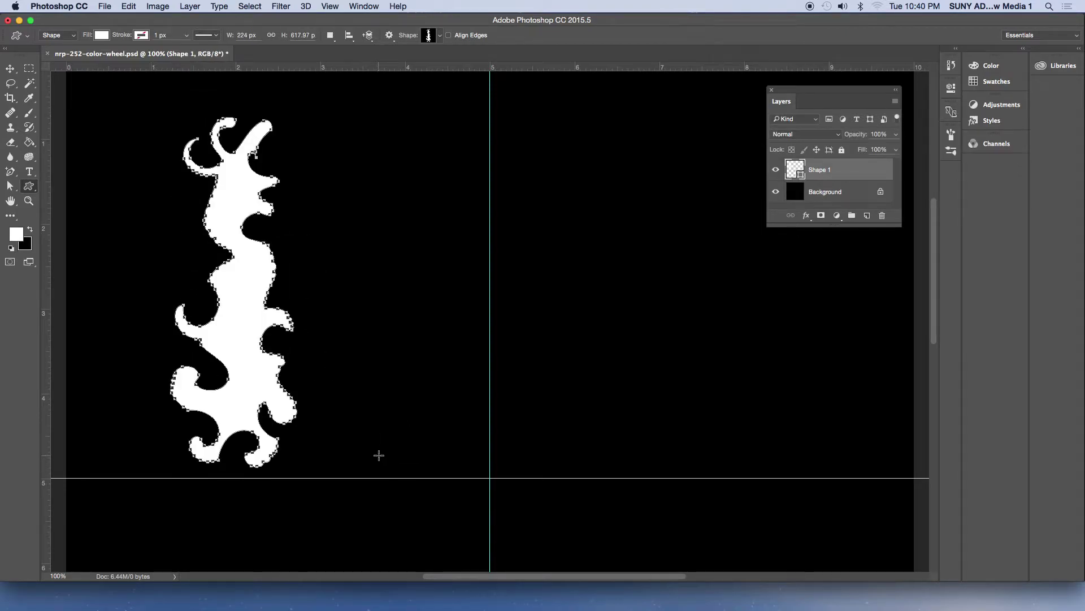
key(super+z)
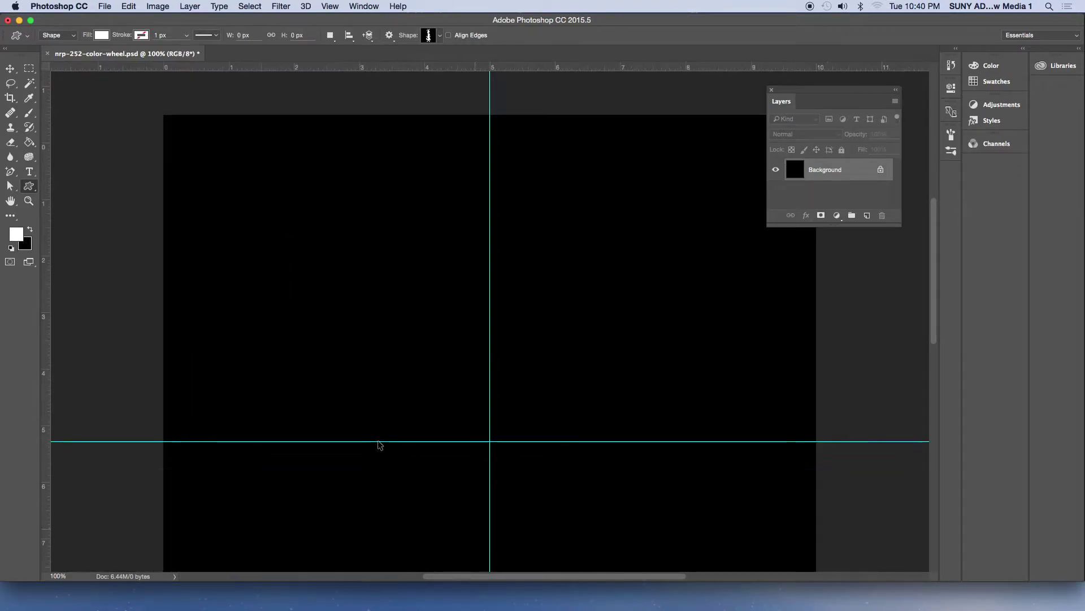
key(super+minus)
drag(283, 161, 467, 433)
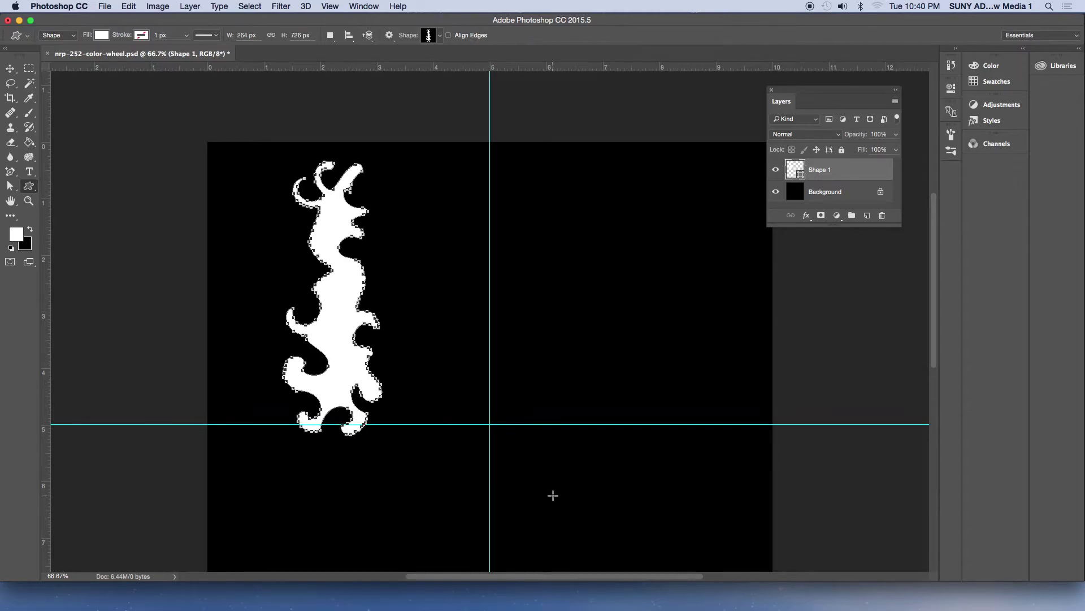
- Free Transform the shape to about 100.4% and center it on the vertical guide with its base on the horizontal guide
click(10, 68)
click(129, 6)
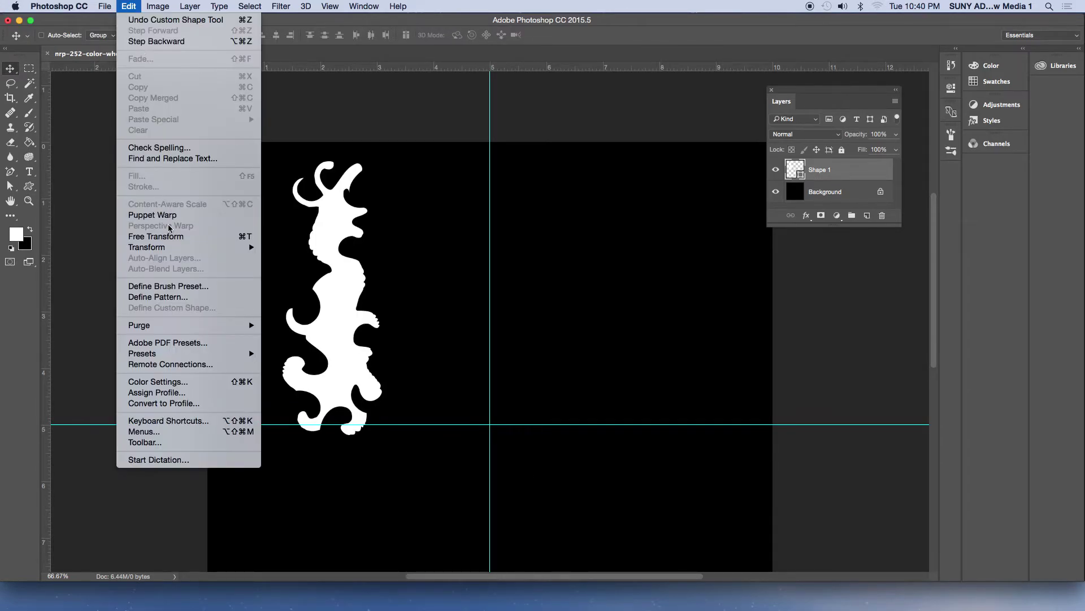
click(169, 237)
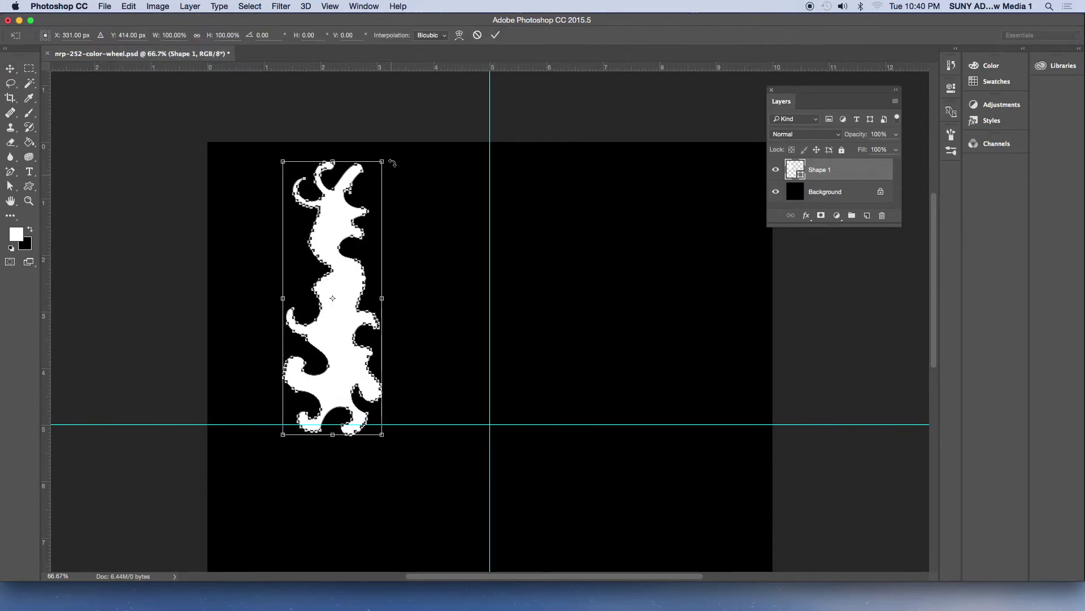
drag(398, 151, 435, 181)
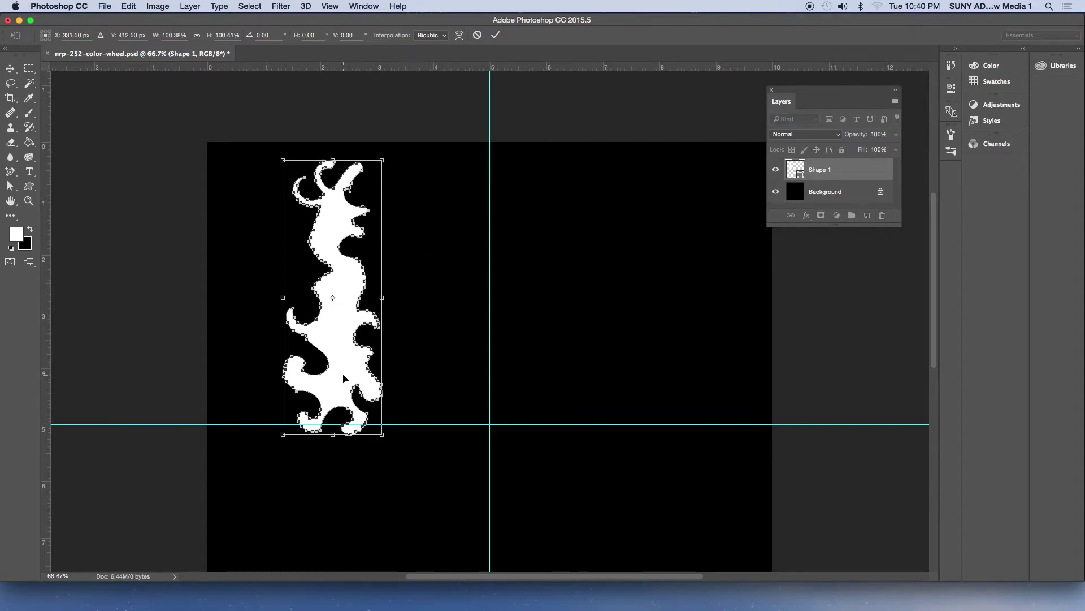
drag(347, 378, 505, 367)
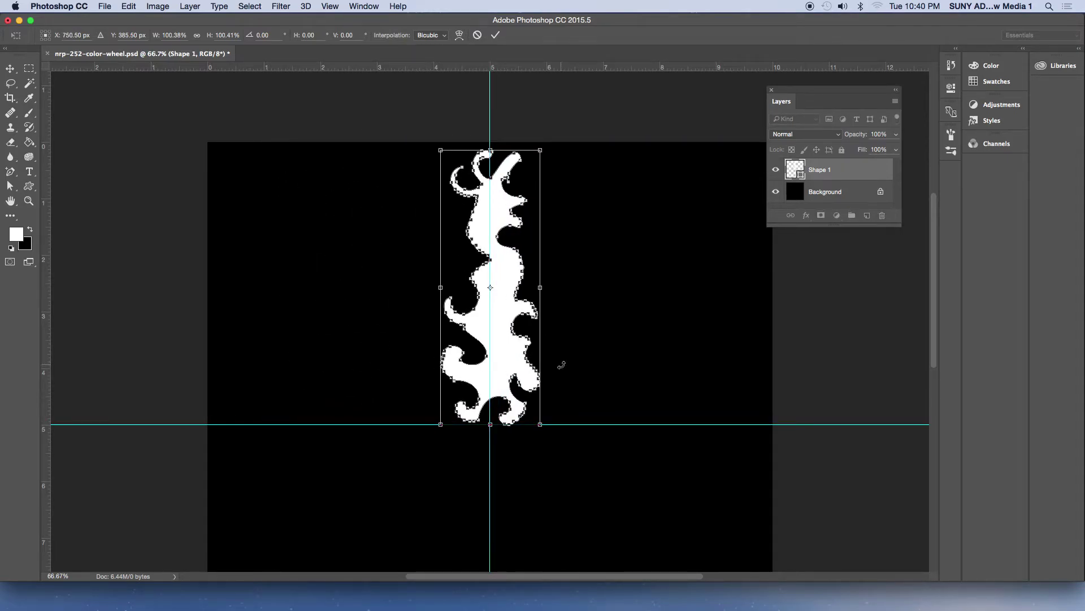
key(Return)
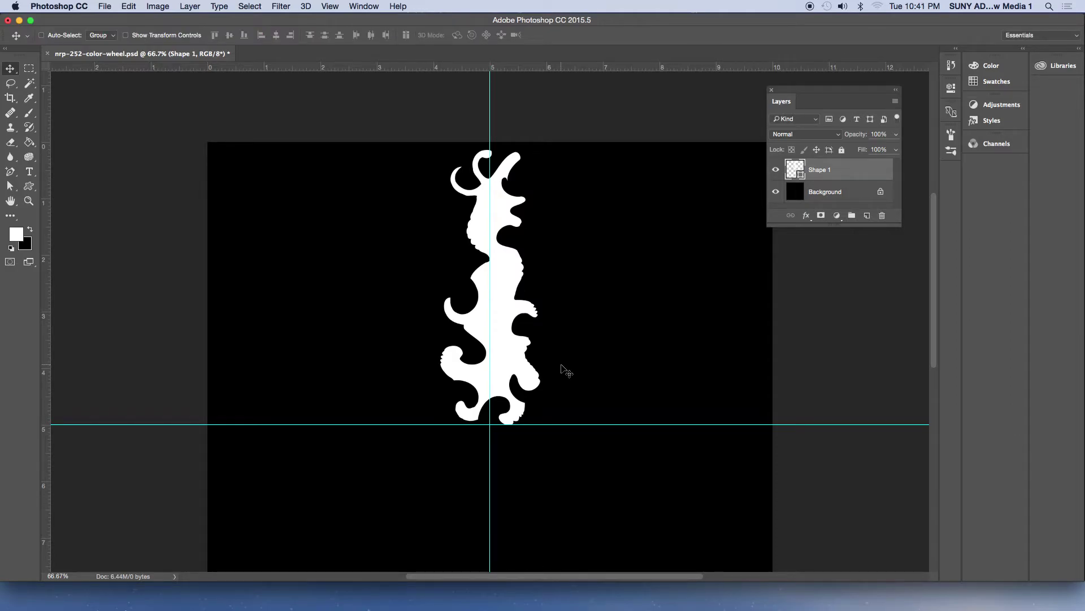
- Save the document with Maximize Compatibility on and hide the guides
click(116, 5)
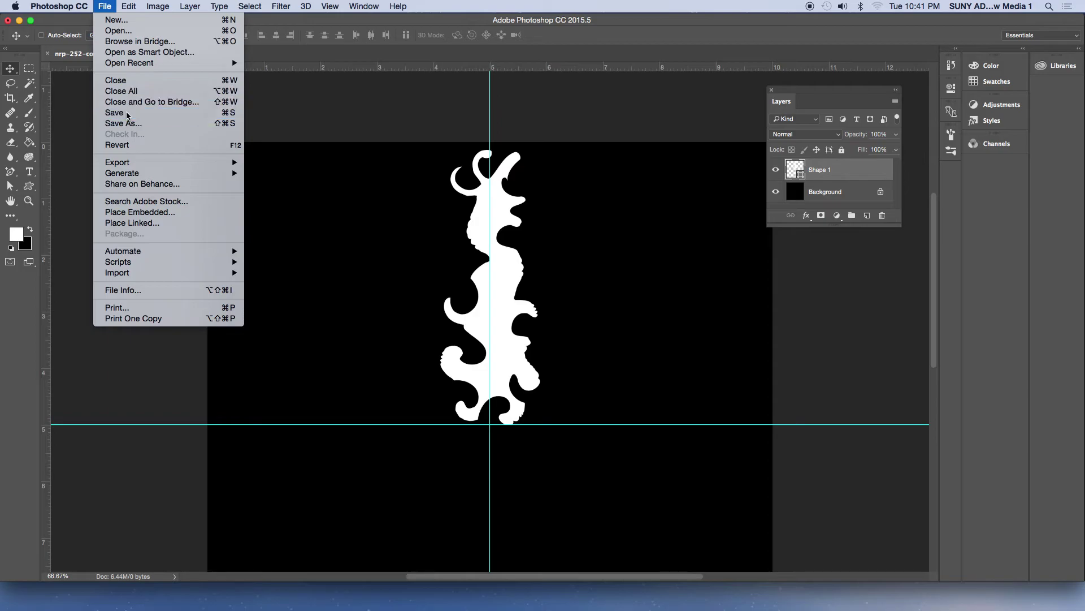
click(116, 113)
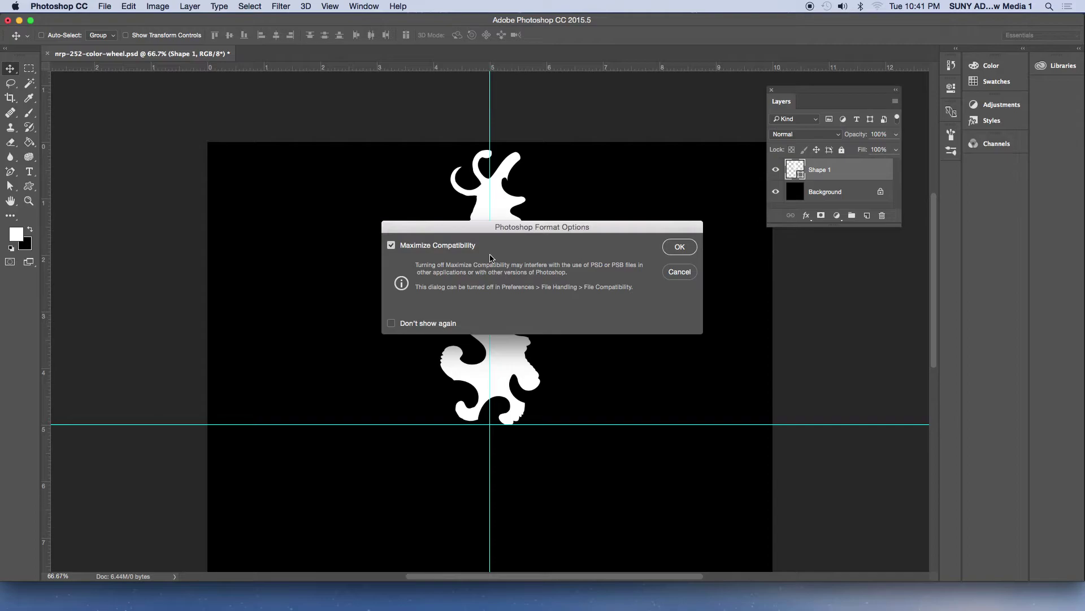
click(676, 247)
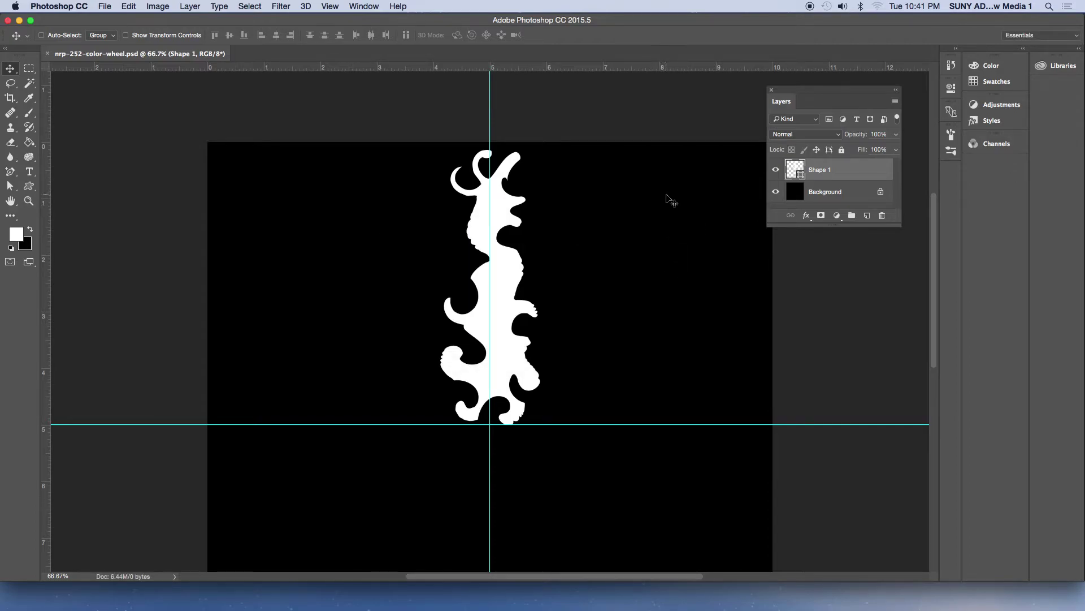
key(super+0)
key(super+semicolon)
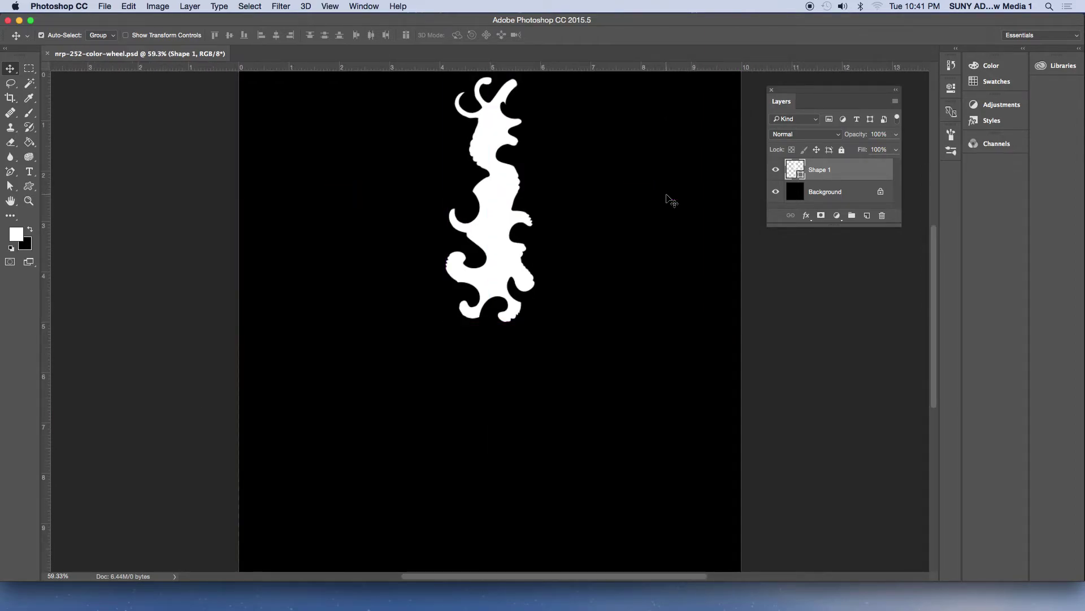
- Open the fill color picker of the Shape 1 layer, with the Layers panel moved closer to the canvas
key(super+minus)
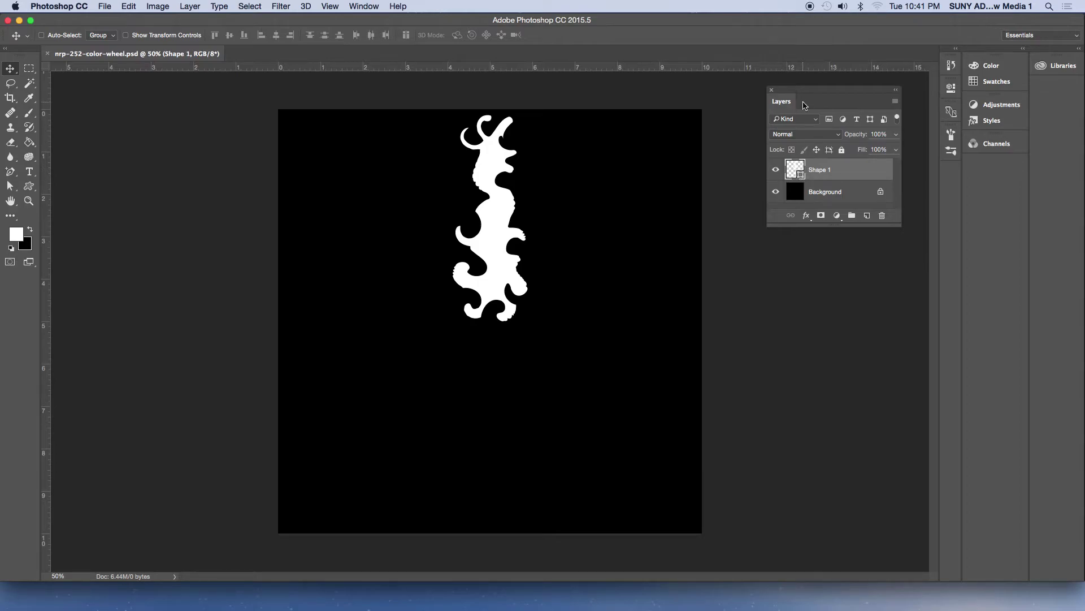
drag(804, 93, 749, 117)
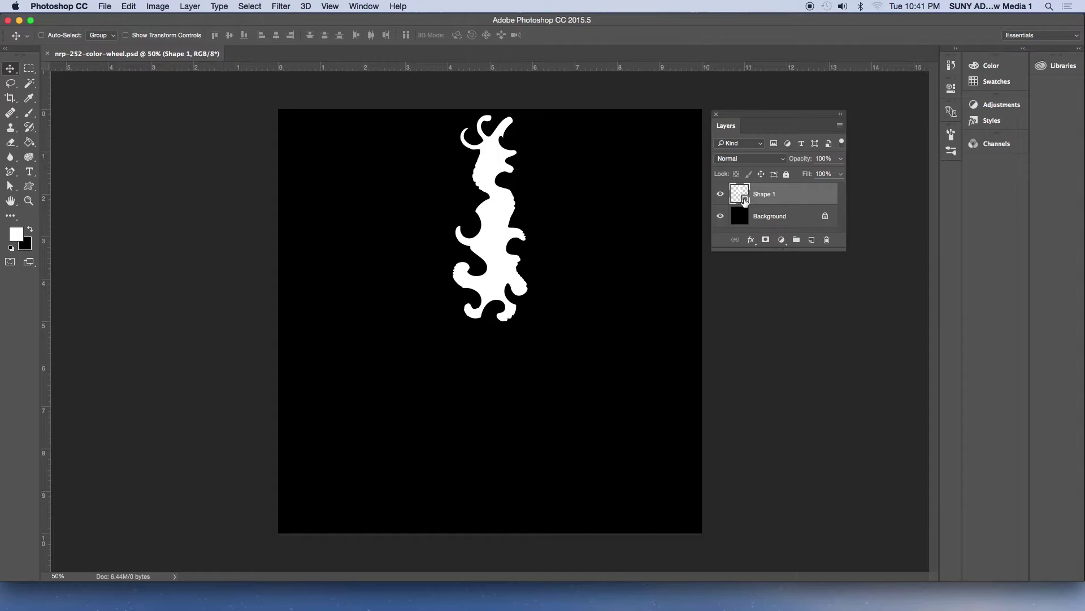
double_click(745, 199)
drag(803, 237, 483, 108)
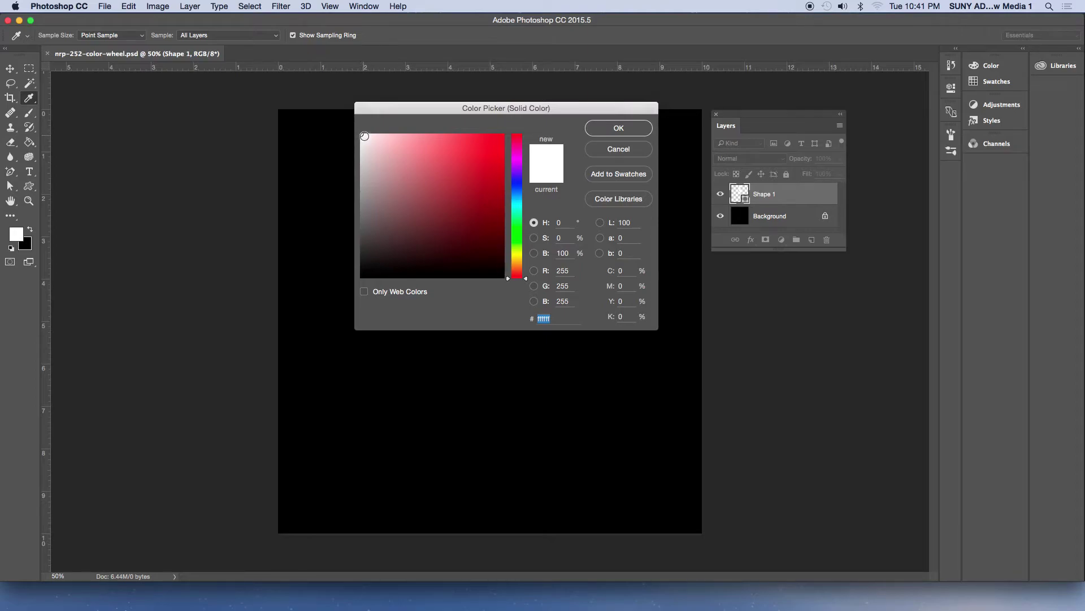
- Try near-white shades in the color field and return to pure white, RGB 255, 255, 255
click(363, 136)
mouse_move(363, 139)
mouse_down()
mouse_move(374, 145)
mouse_move(377, 195)
mouse_move(374, 168)
mouse_move(390, 199)
mouse_move(412, 169)
mouse_move(382, 189)
mouse_move(436, 209)
mouse_move(396, 189)
mouse_move(304, 99)
mouse_up()
mouse_move(529, 281)
mouse_down()
mouse_move(527, 146)
mouse_move(530, 295)
mouse_up()
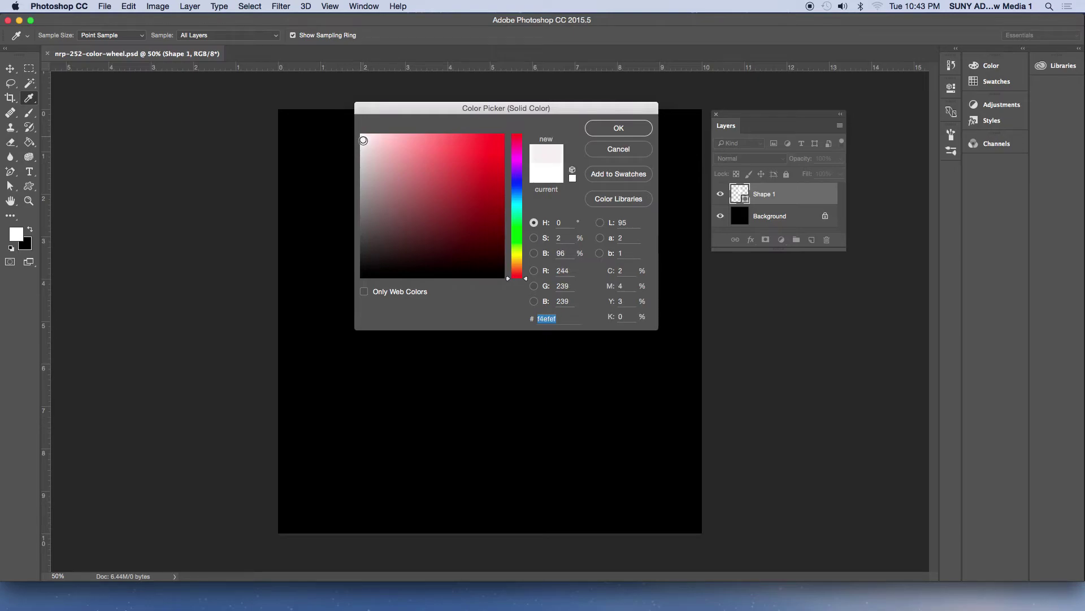
drag(363, 137, 329, 119)
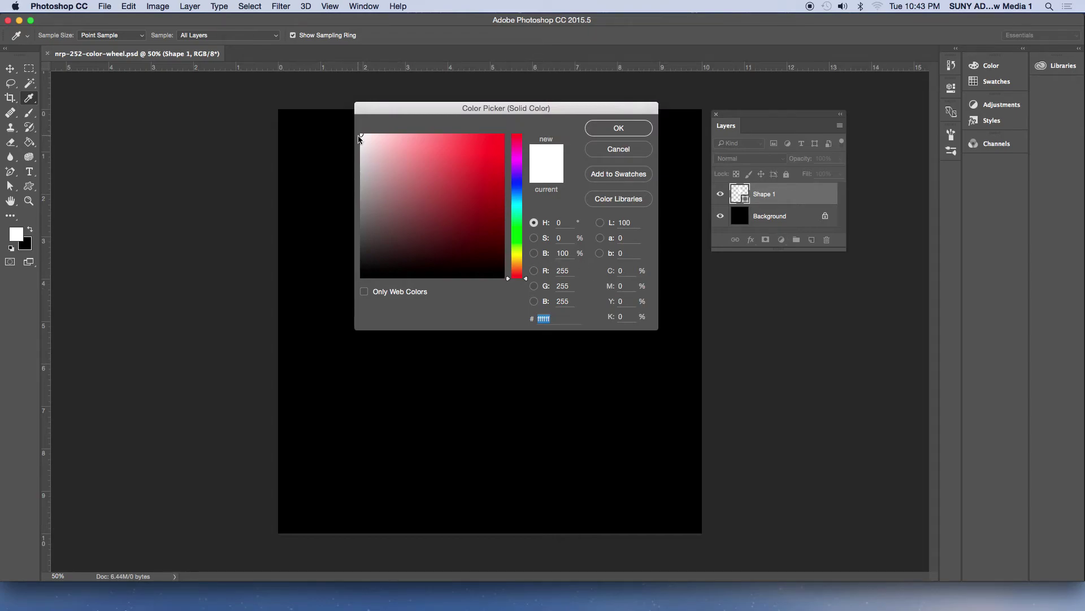
drag(359, 138, 364, 99)
- Compare how the color field and slider look in the Hue, Saturation and Brightness modes
click(534, 254)
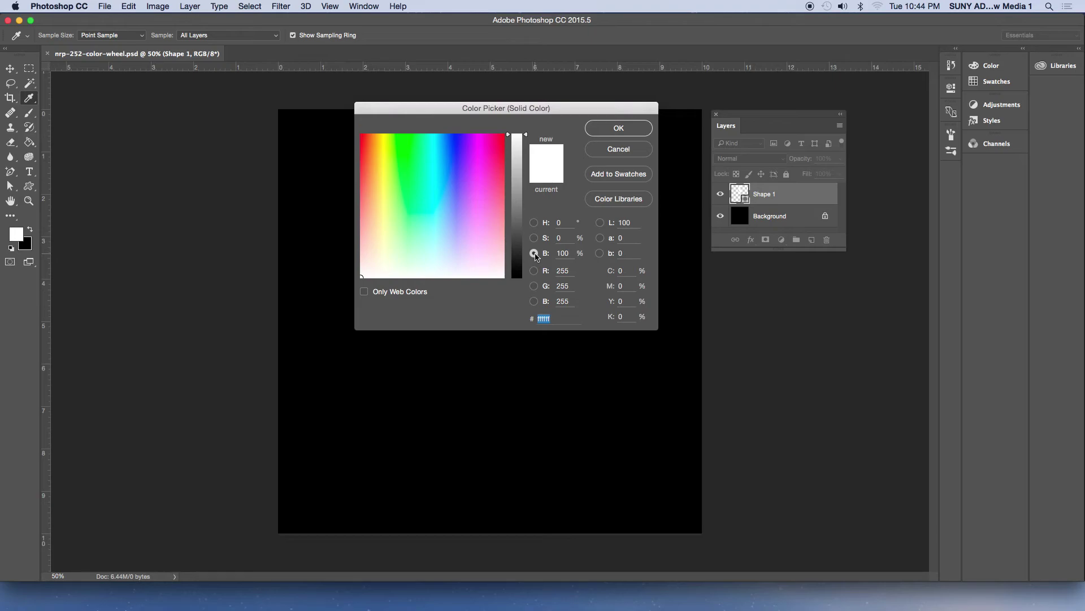
click(535, 224)
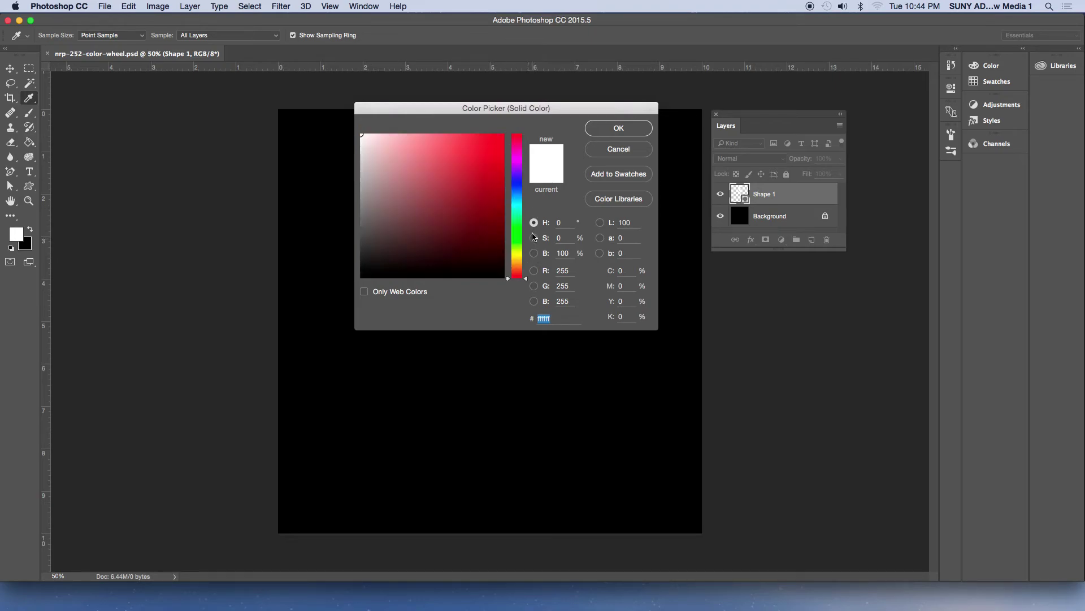
drag(516, 226, 516, 326)
click(535, 238)
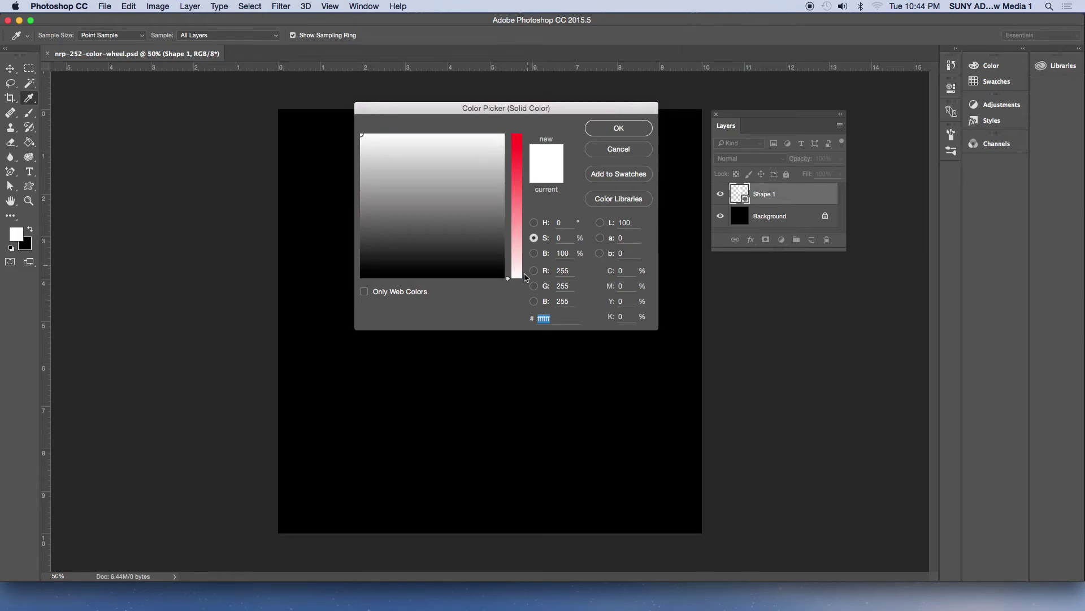
drag(526, 277, 537, 326)
click(533, 253)
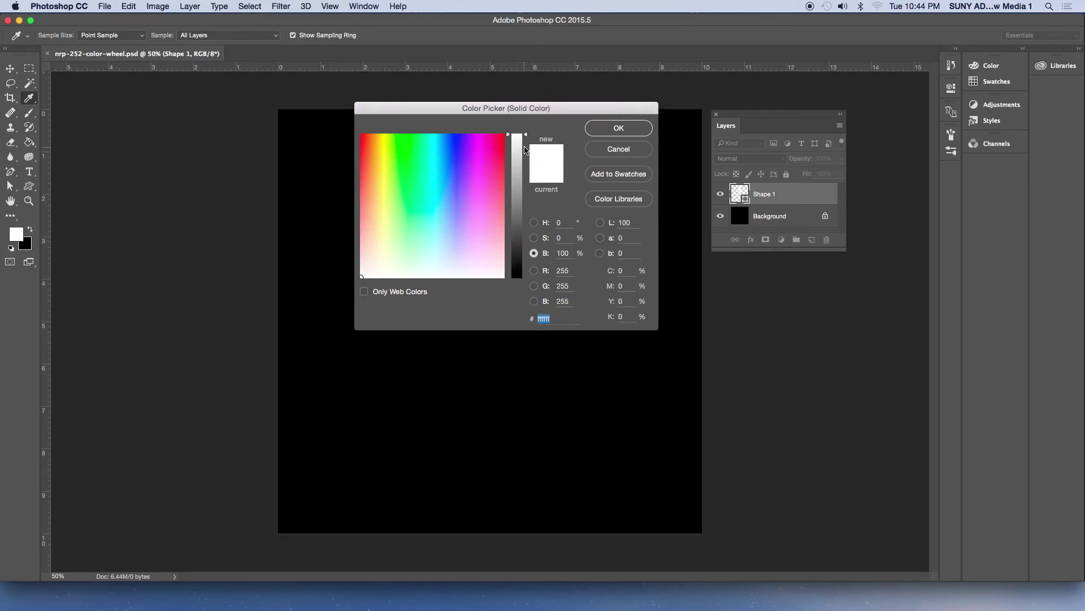
drag(526, 141, 519, 102)
- Examine the color field and slider in the Red, Green and Blue modes and the Lab L, a and b modes
click(534, 272)
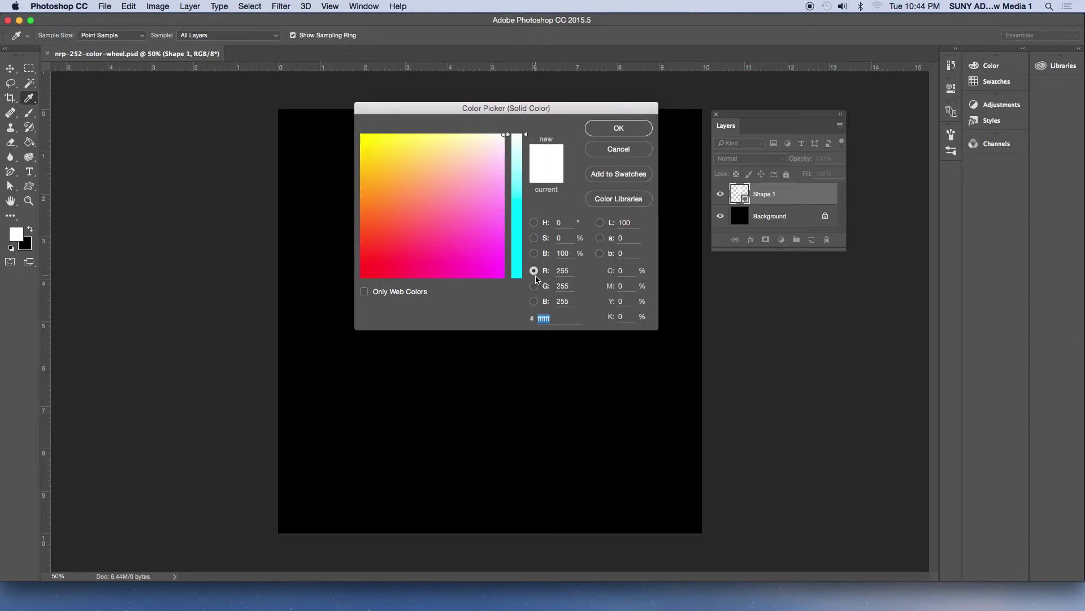
click(534, 286)
click(534, 301)
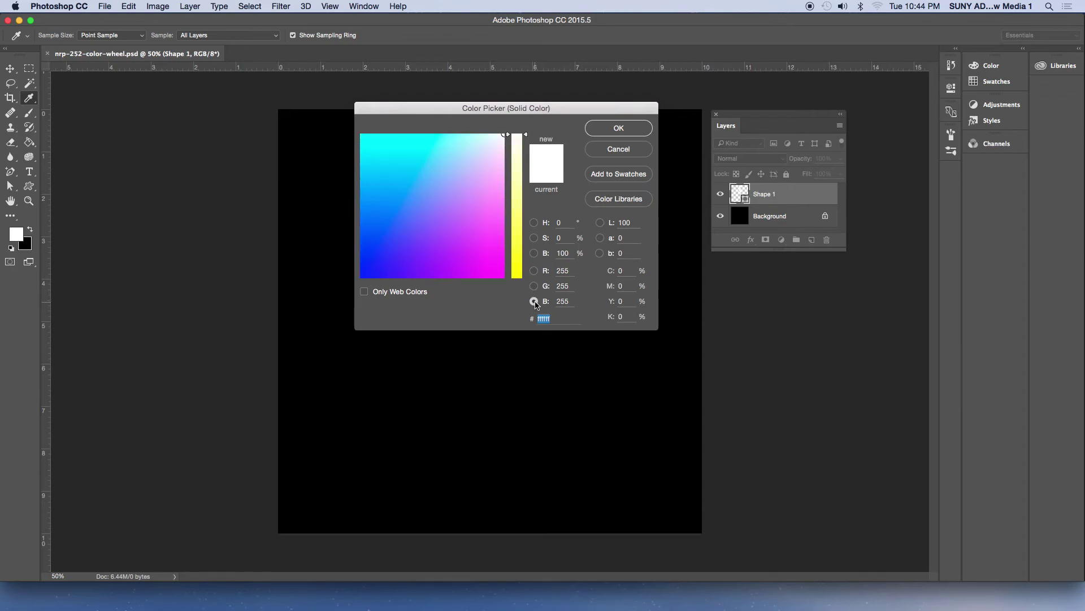
click(600, 223)
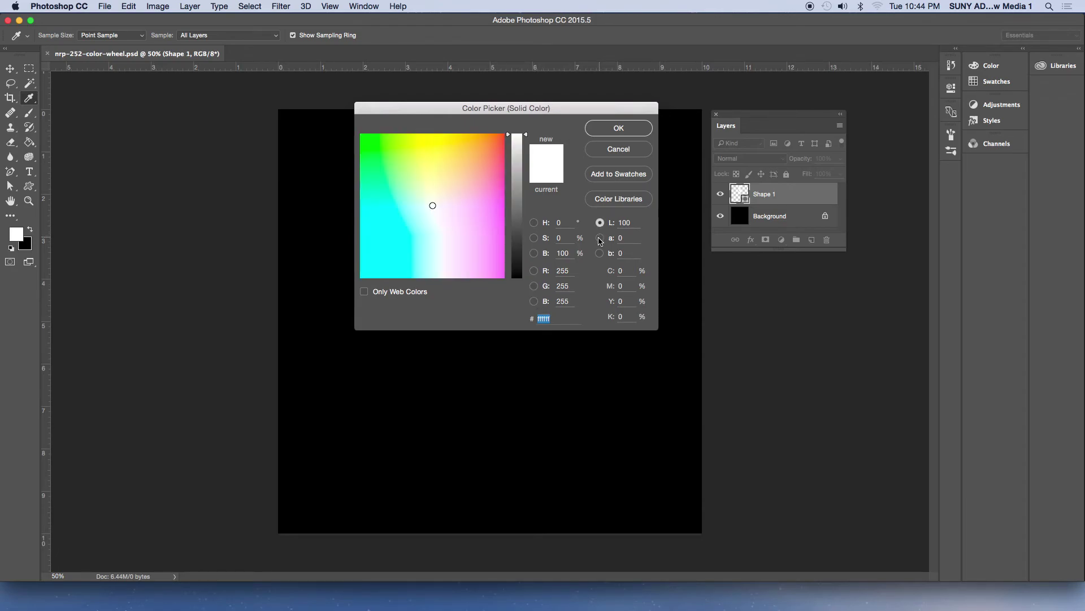
click(600, 238)
click(599, 254)
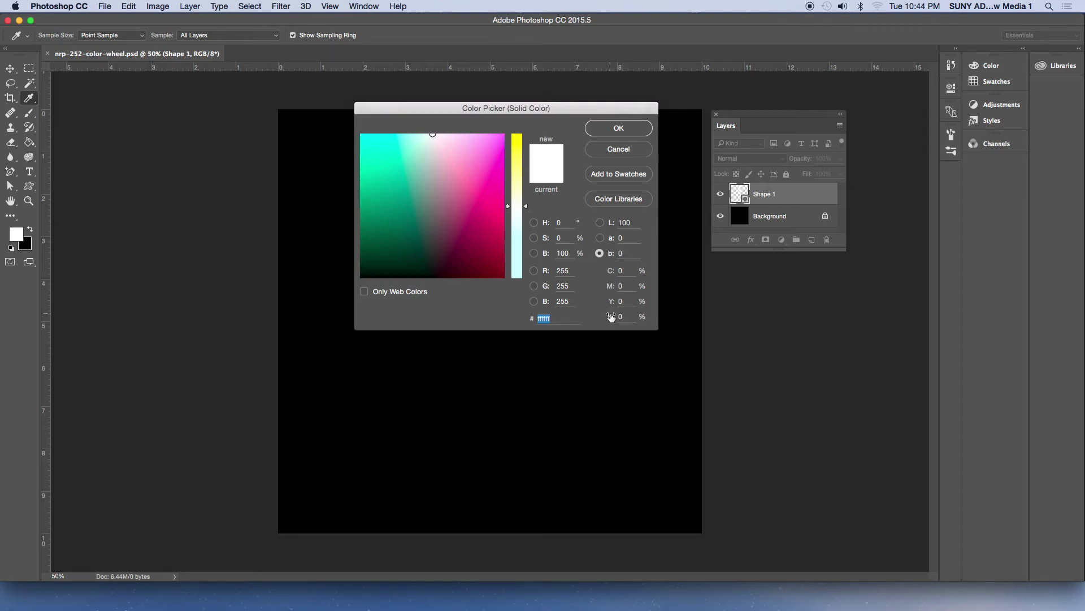
- Review the Hue mode and the Red, Green and Blue modes again, ending on Red
click(534, 223)
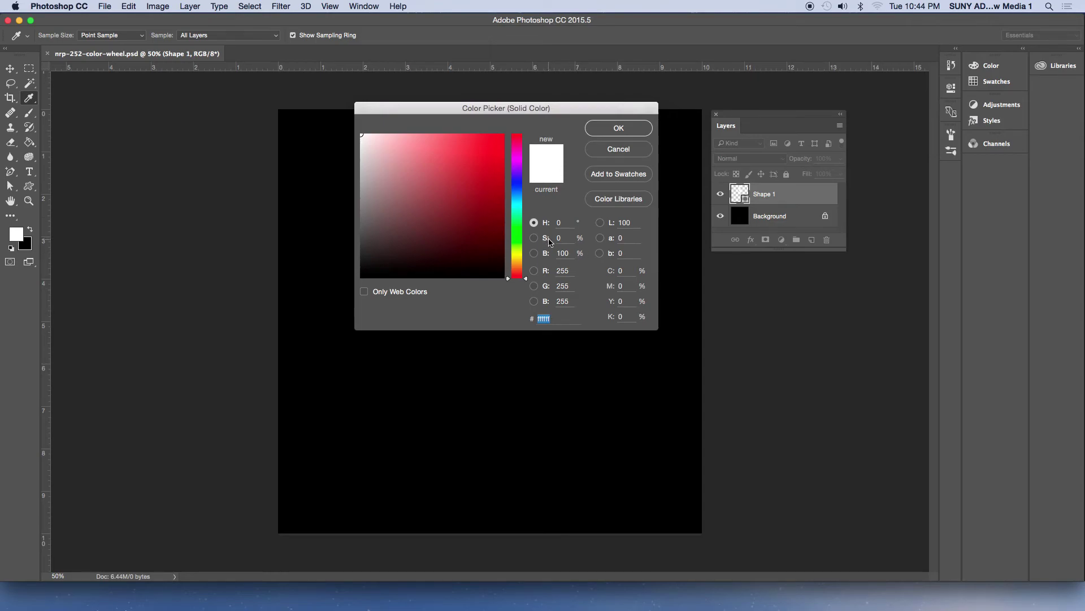
click(535, 271)
click(535, 286)
click(534, 301)
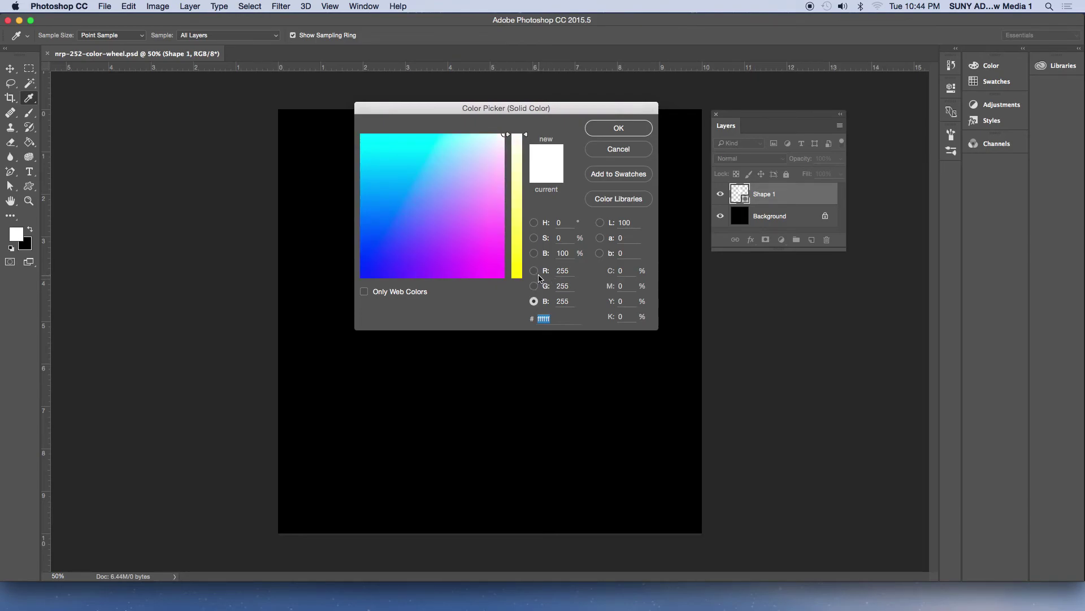
click(535, 271)
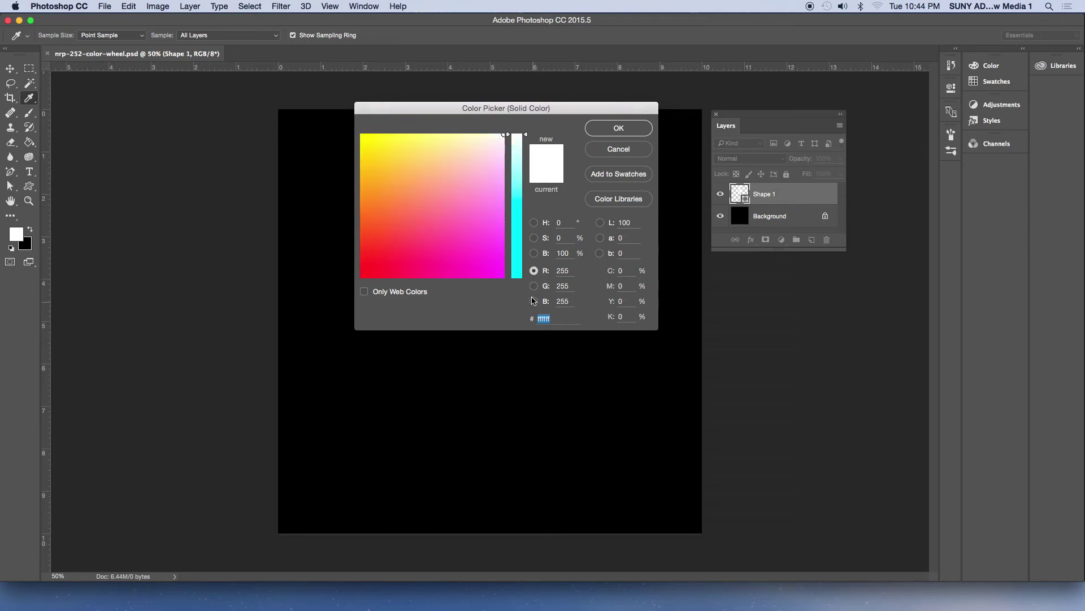
- Review the Lab L, a and b modes again and put the color picker back in Hue mode
click(601, 223)
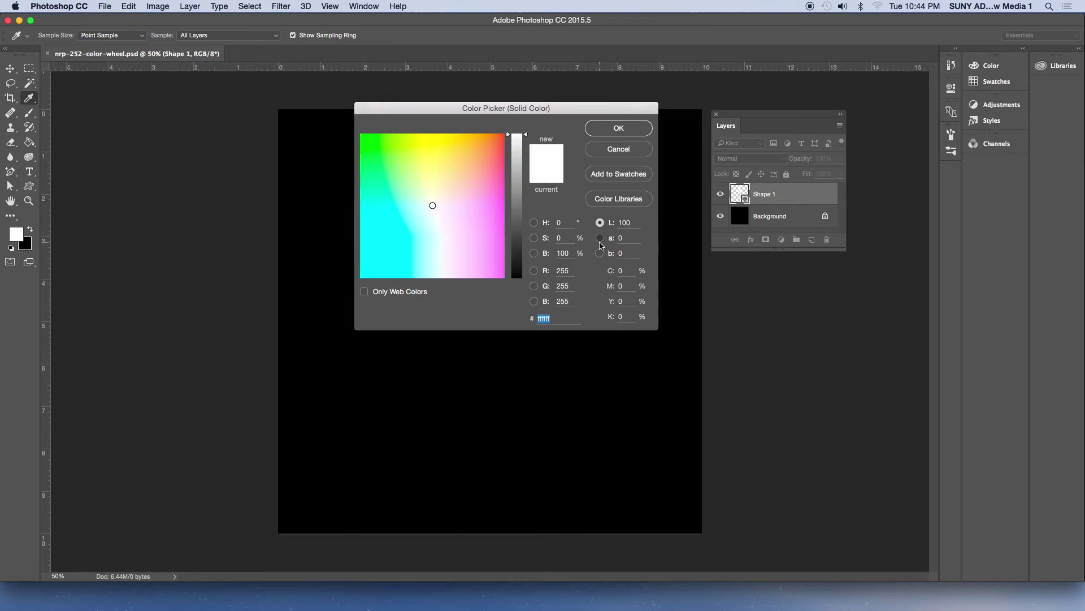
click(600, 238)
click(599, 253)
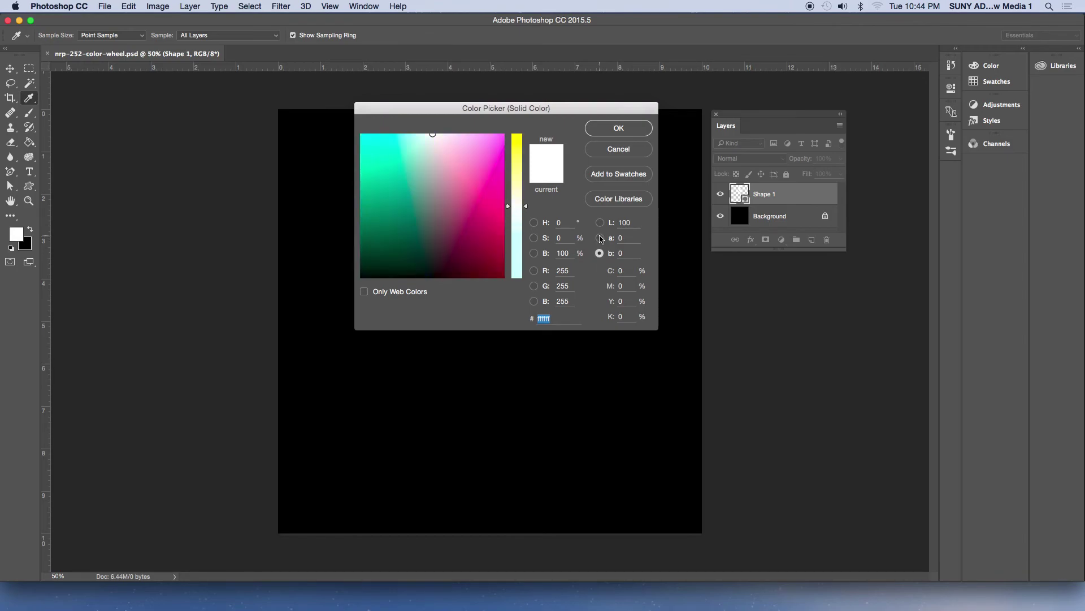
click(600, 238)
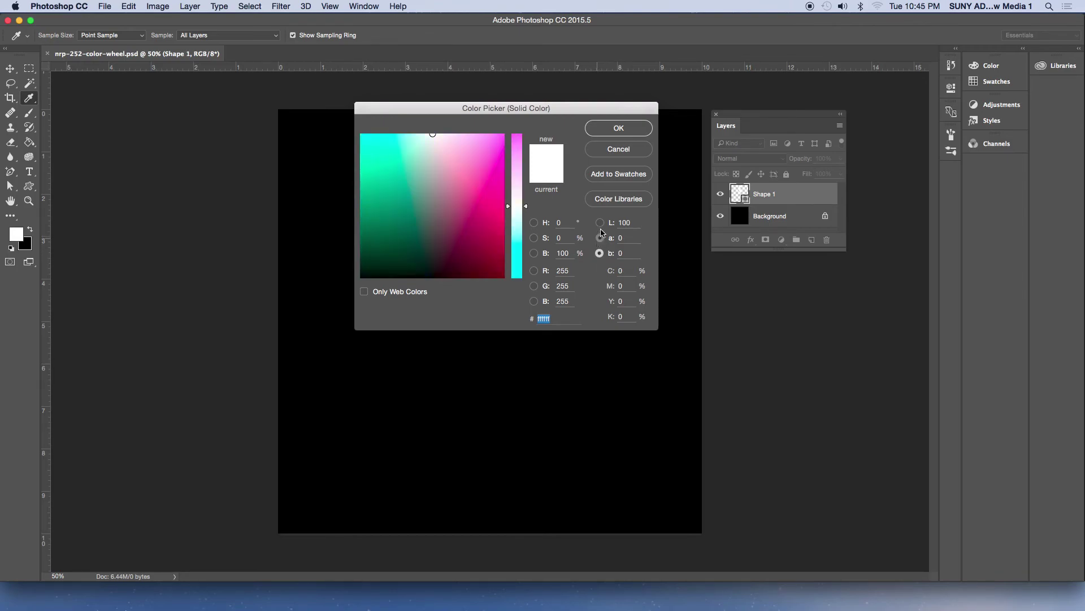
click(601, 224)
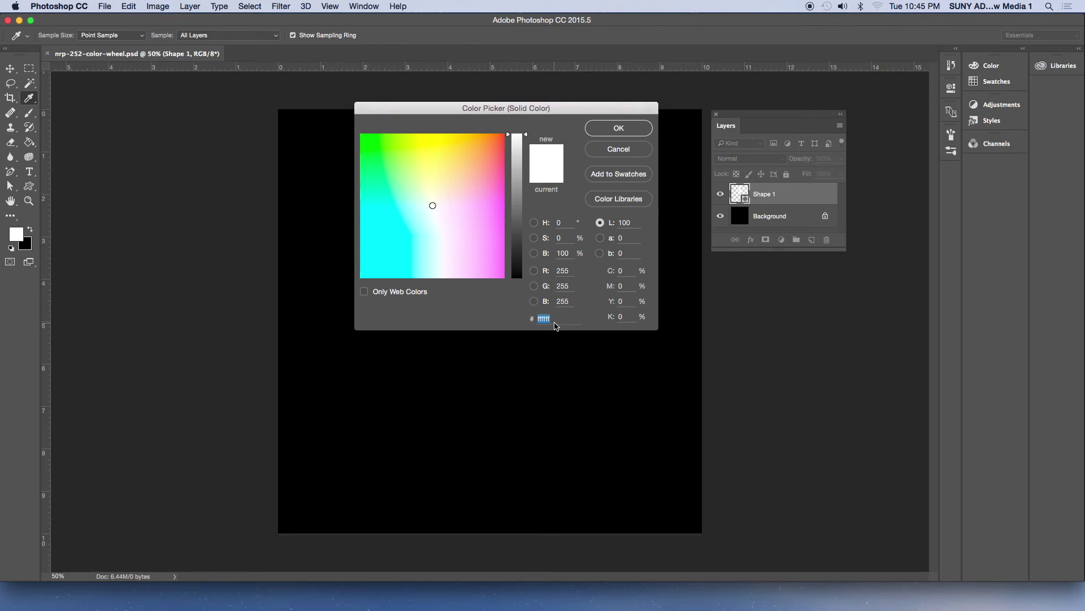
click(534, 222)
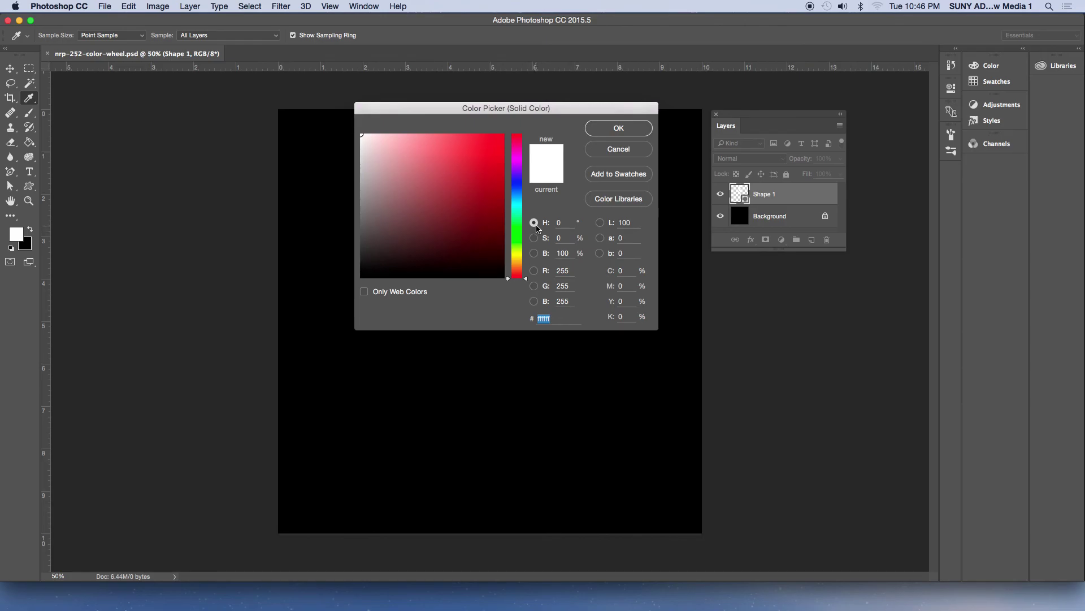
- Set the Shape 1 fill to pure red with hue 0, saturation 100% and brightness 100%
mouse_move(529, 108)
mouse_down()
mouse_move(489, 478)
mouse_move(521, 375)
mouse_move(515, 111)
mouse_up()
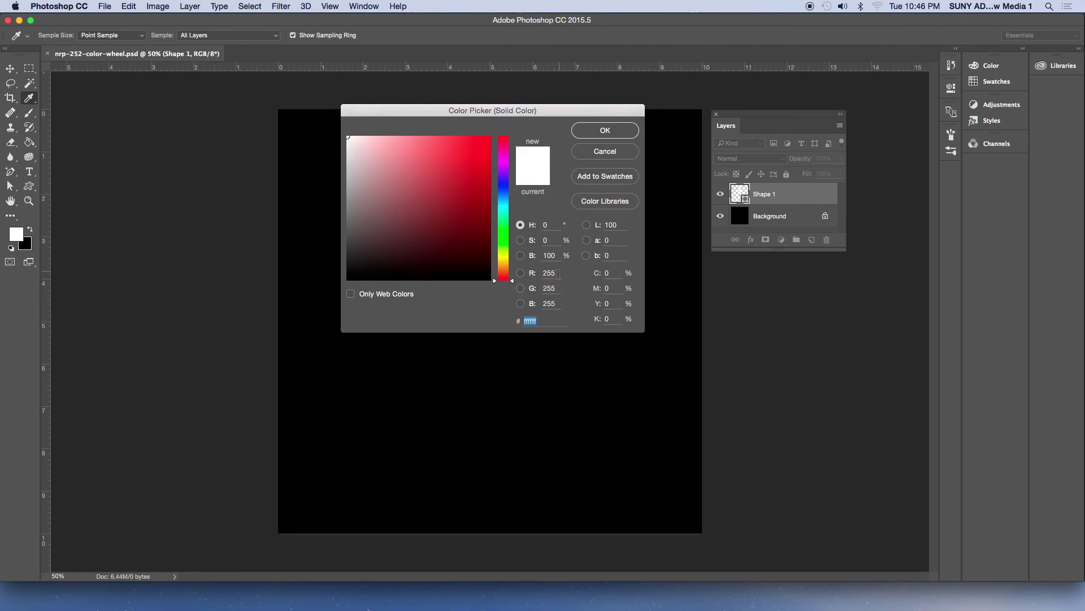
click(547, 225)
click(541, 241)
text(100)
click(559, 256)
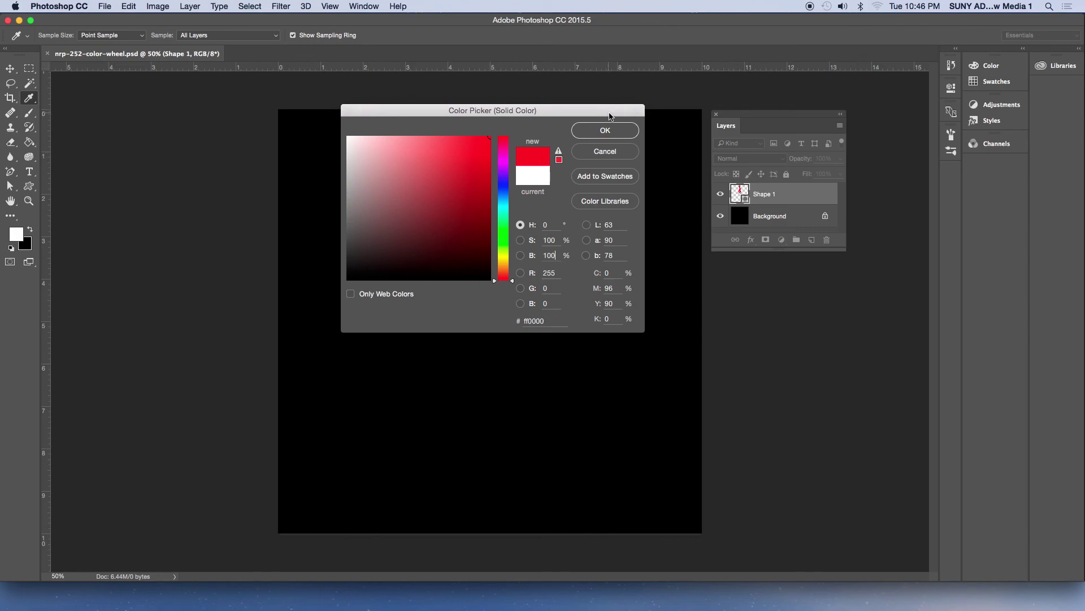
click(605, 130)
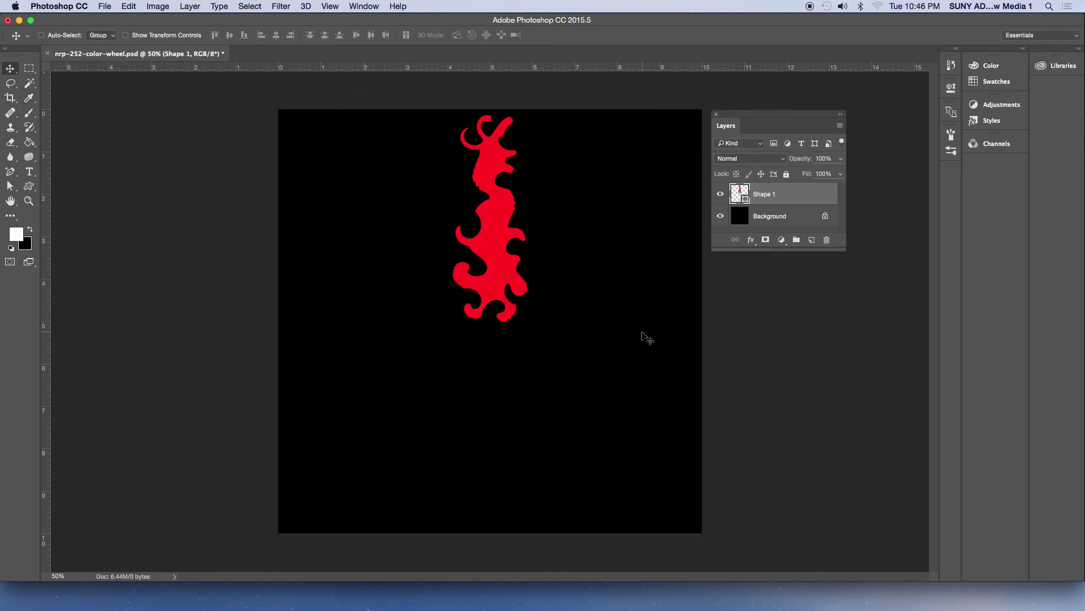